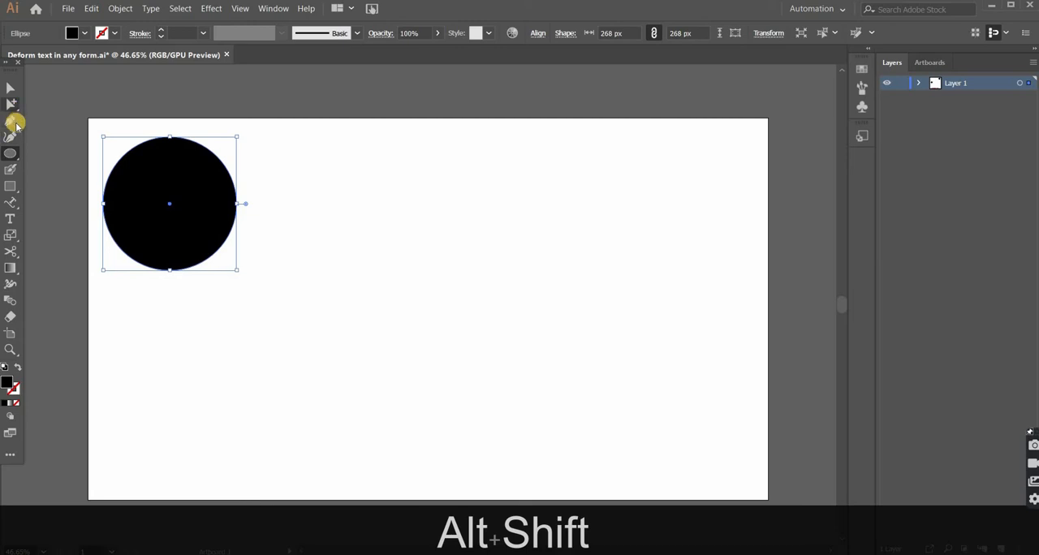
Step: Move the black circle slightly right and down on the artboard, and deselect it
key(v)
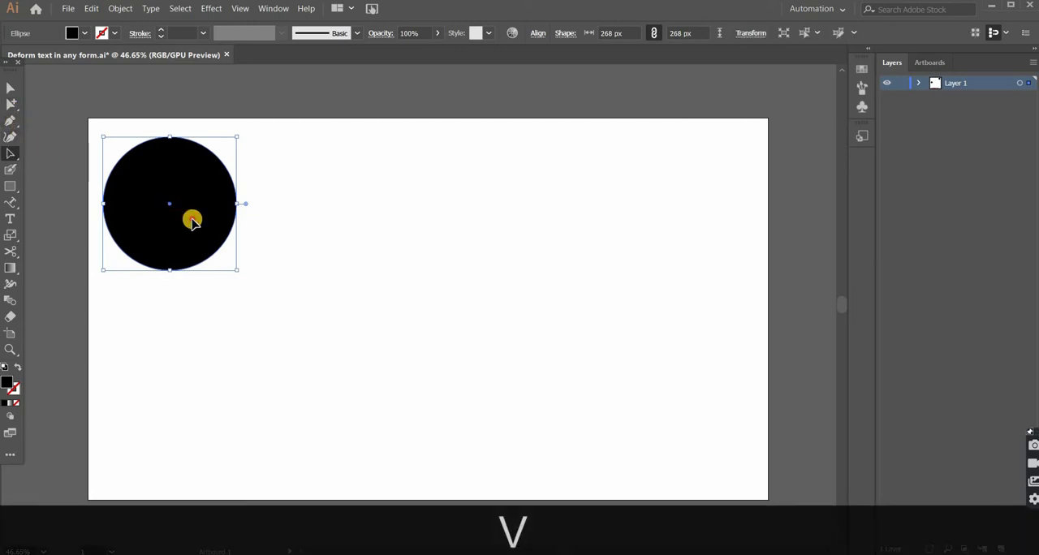
drag(190, 216, 229, 230)
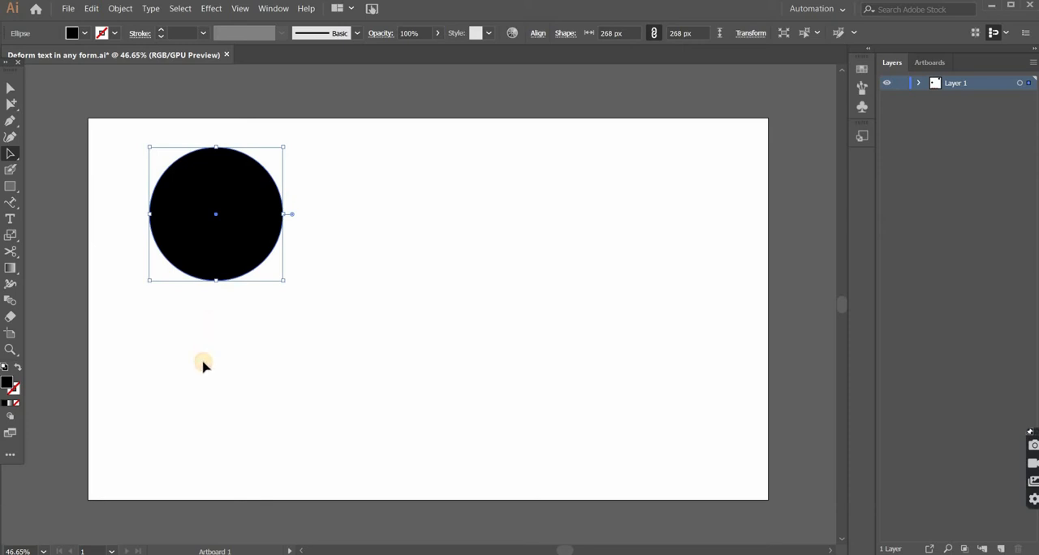
click(203, 365)
Step: Add the point text "ELIPSE" below the black circle
key(t)
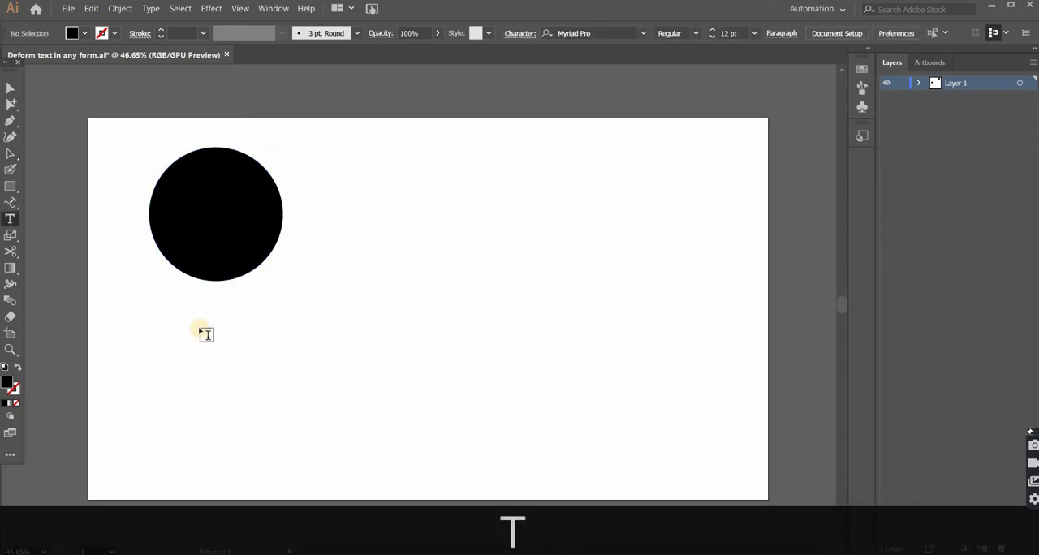
click(199, 327)
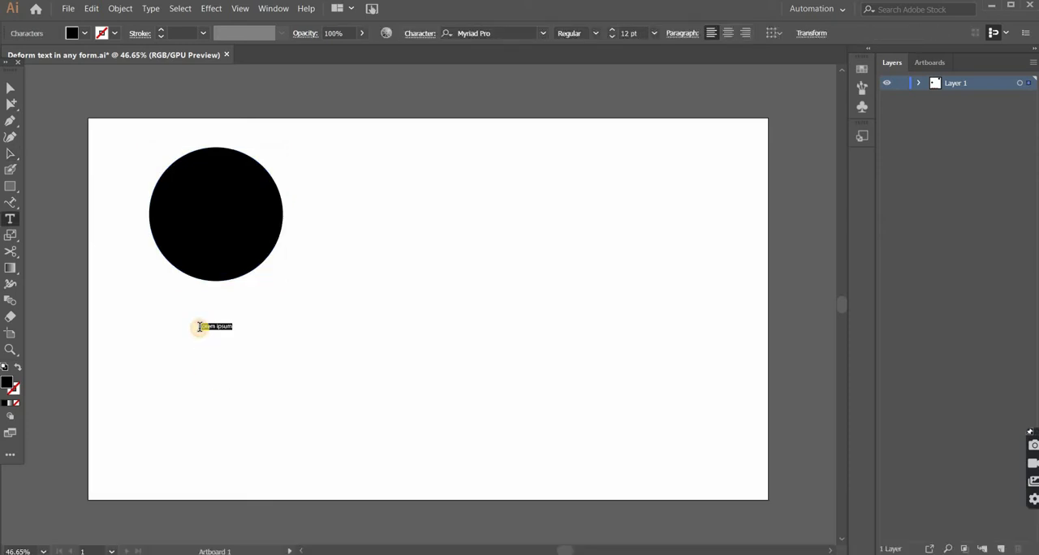
text(E)
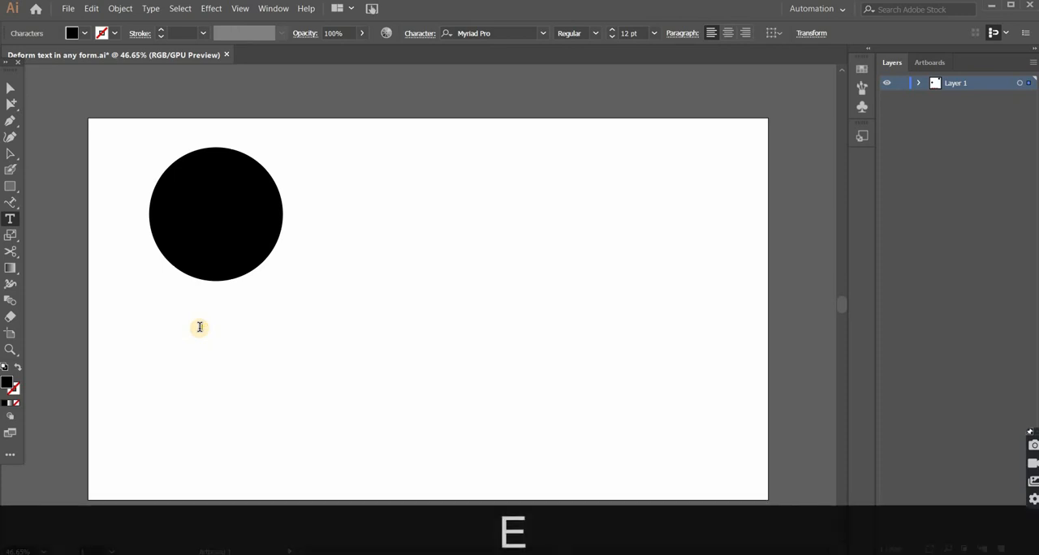
text(LIP)
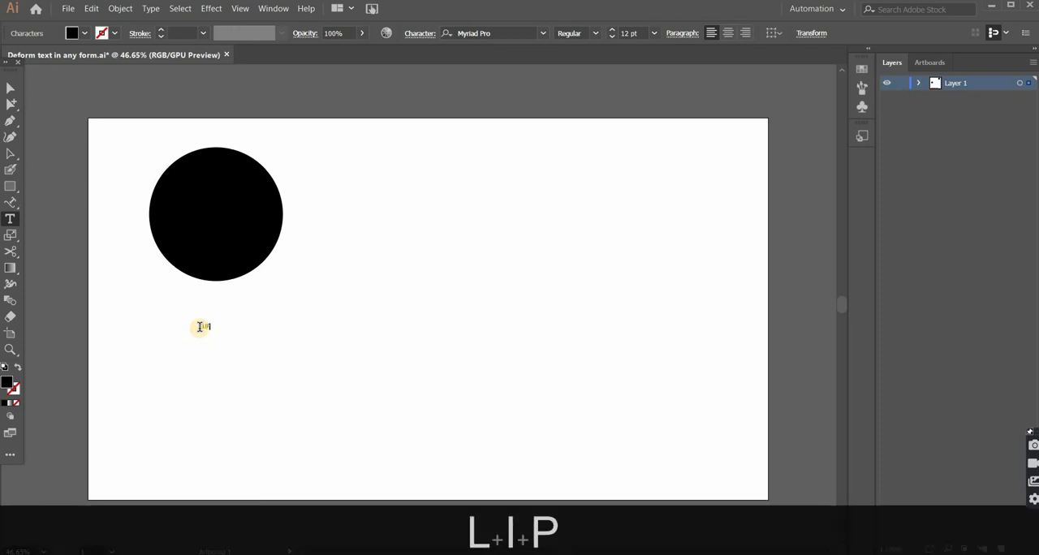
text(SE)
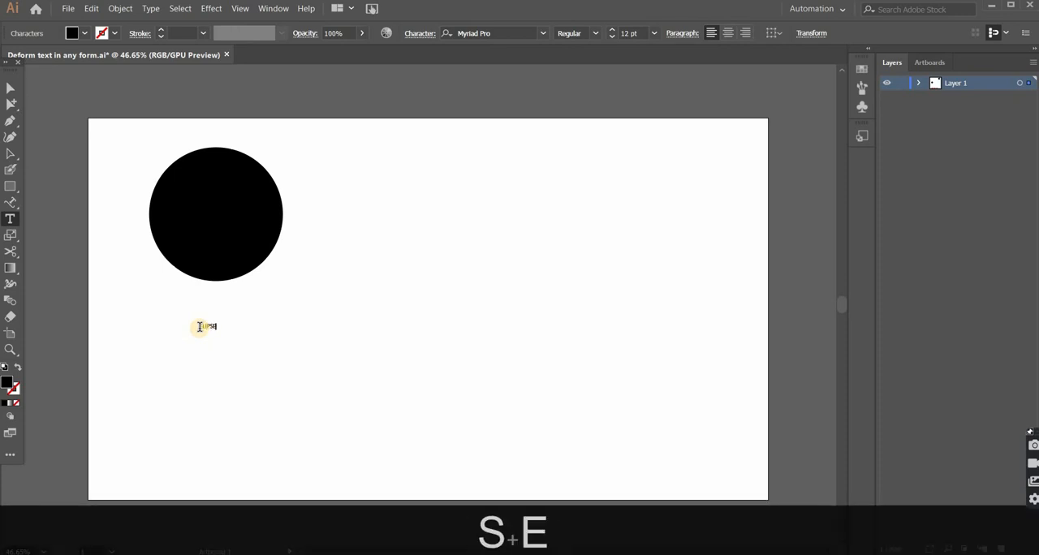
Step: Enlarge the ELIPSE text to about 93 pt and move it over the circle
click(10, 155)
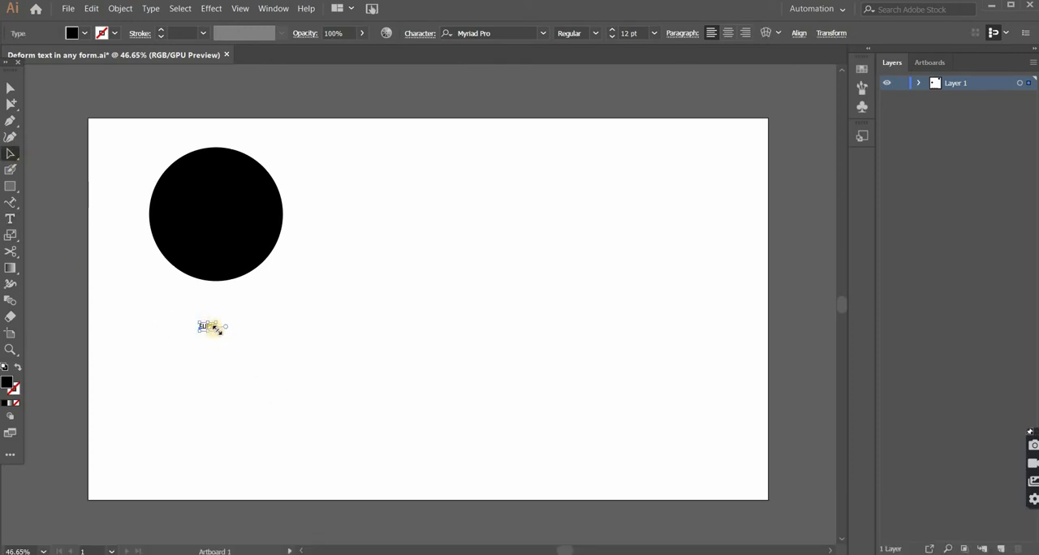
drag(233, 348, 181, 219)
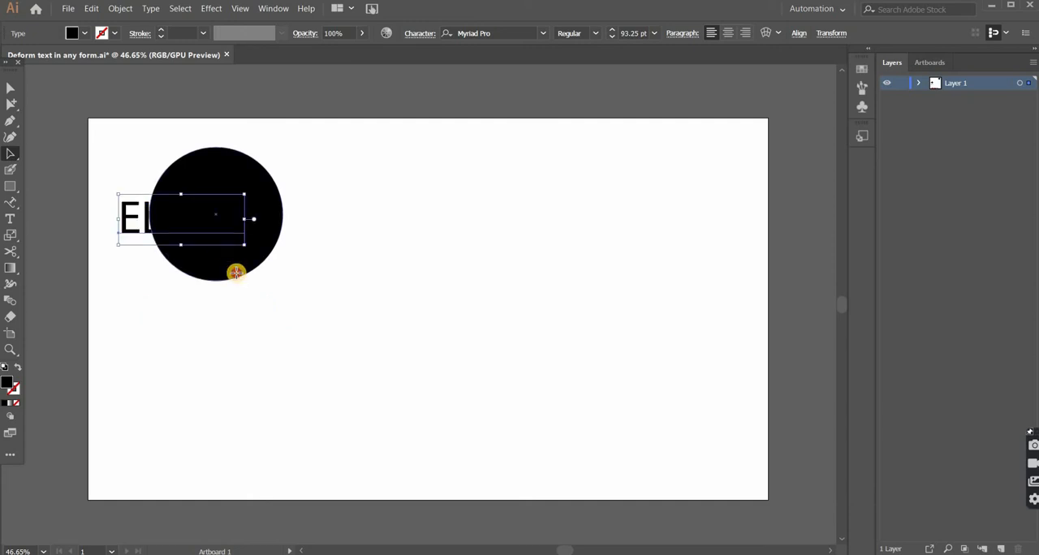
Step: Bring the black circle to the front, above the ELIPSE text
click(235, 274)
right_click(235, 274)
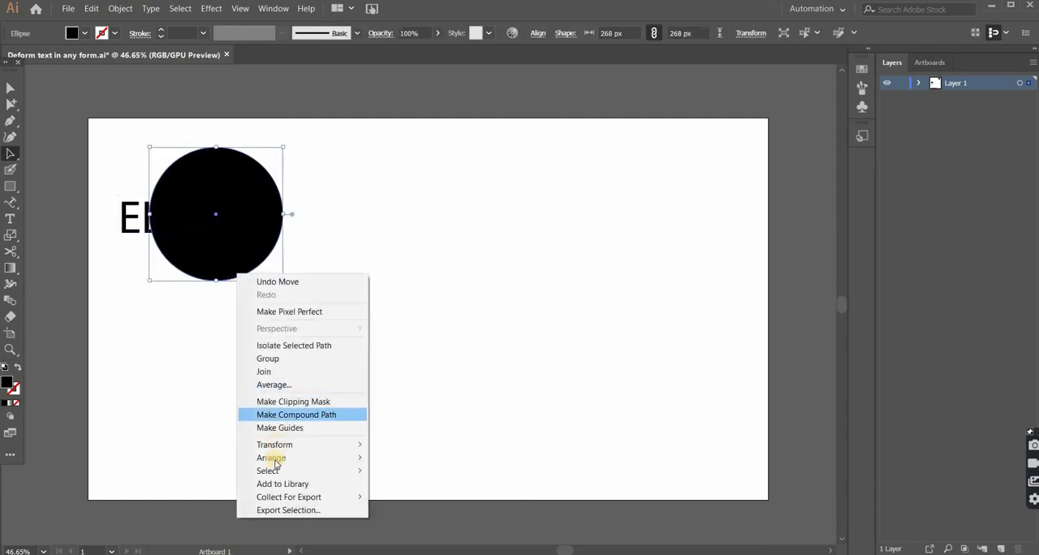
mouse_move(284, 460)
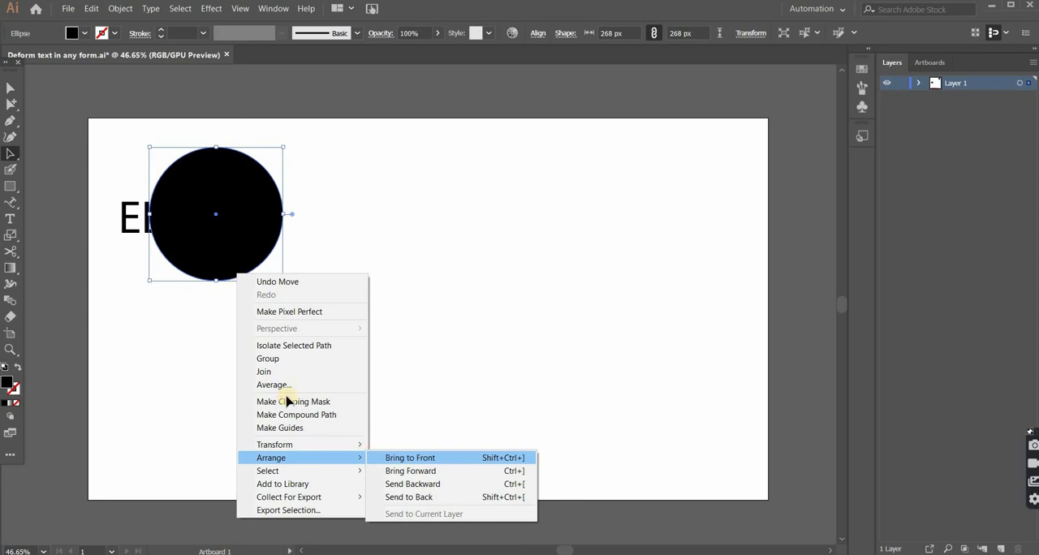
Step: Warp the ELIPSE text into the circle by applying Envelope Distort with Top Object to both, and deselect the result
click(116, 147)
drag(116, 146, 329, 341)
key(ctrl+alt)
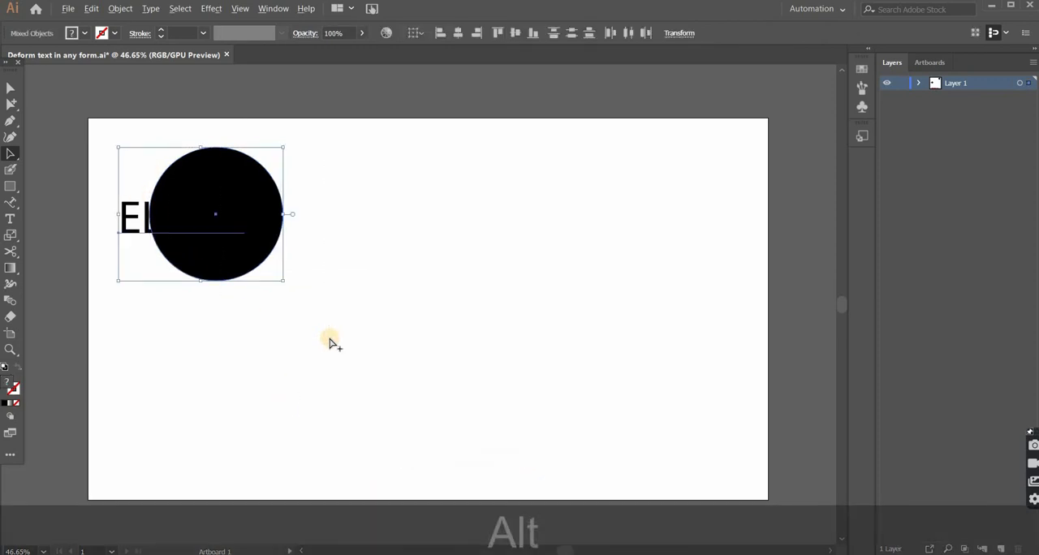
key(ctrl+alt+c)
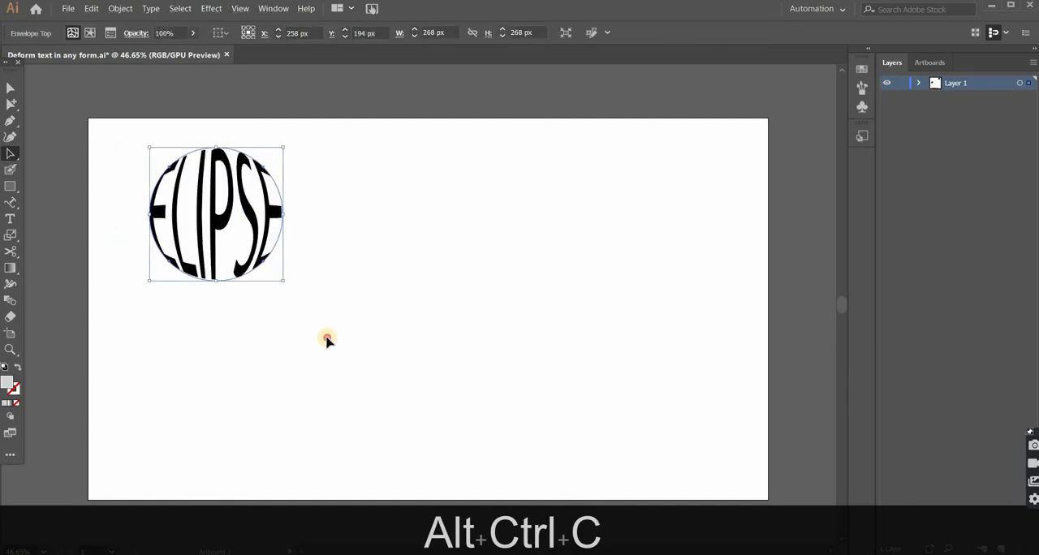
click(102, 226)
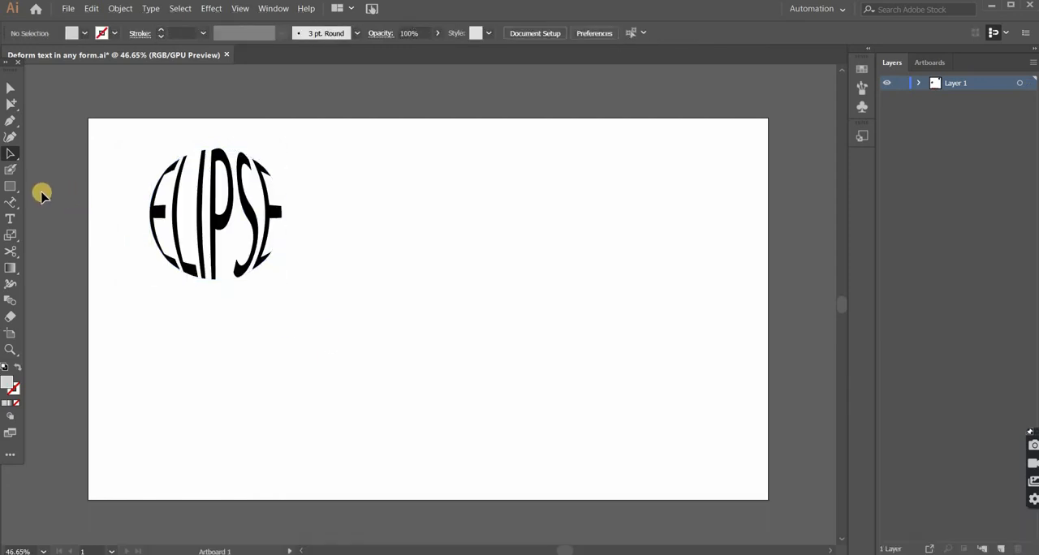
Step: Draw a hexagon with the Polygon tool to the right of the warped ELIPSE text
key(l)
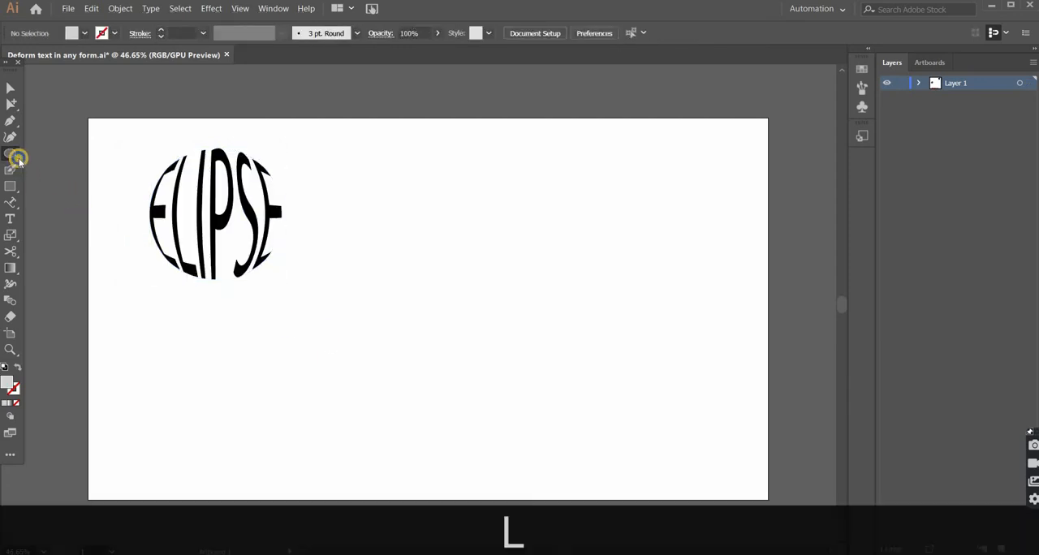
right_click(19, 161)
click(69, 169)
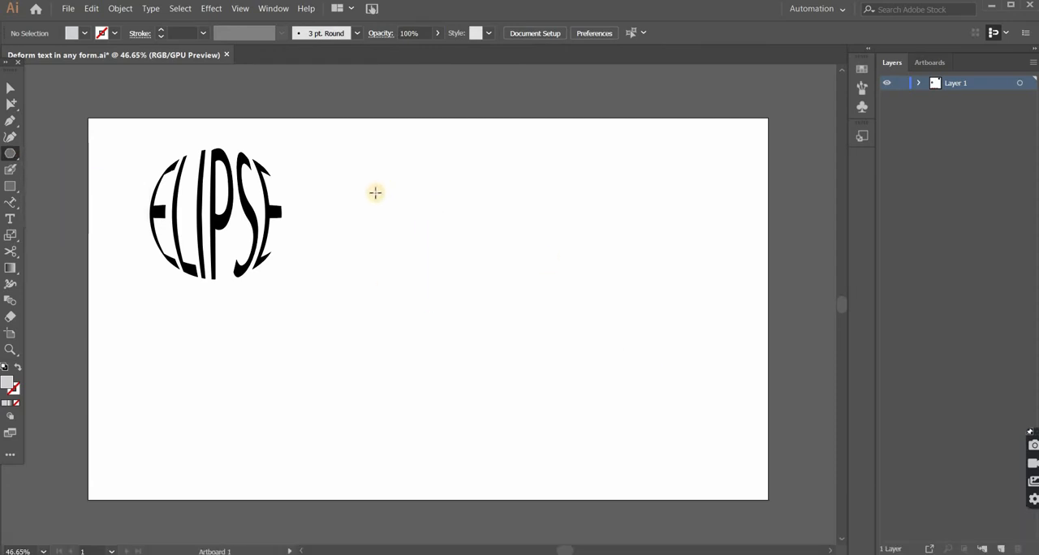
drag(374, 187, 401, 246)
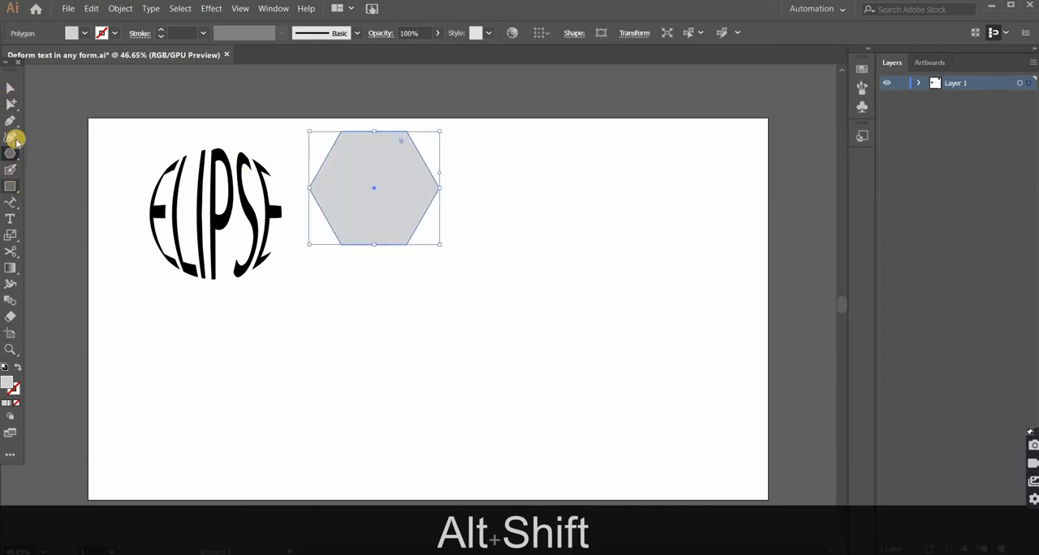
Step: Move the hexagon slightly right and down to line up with the ELIPSE artwork, and fill it with black
key(v)
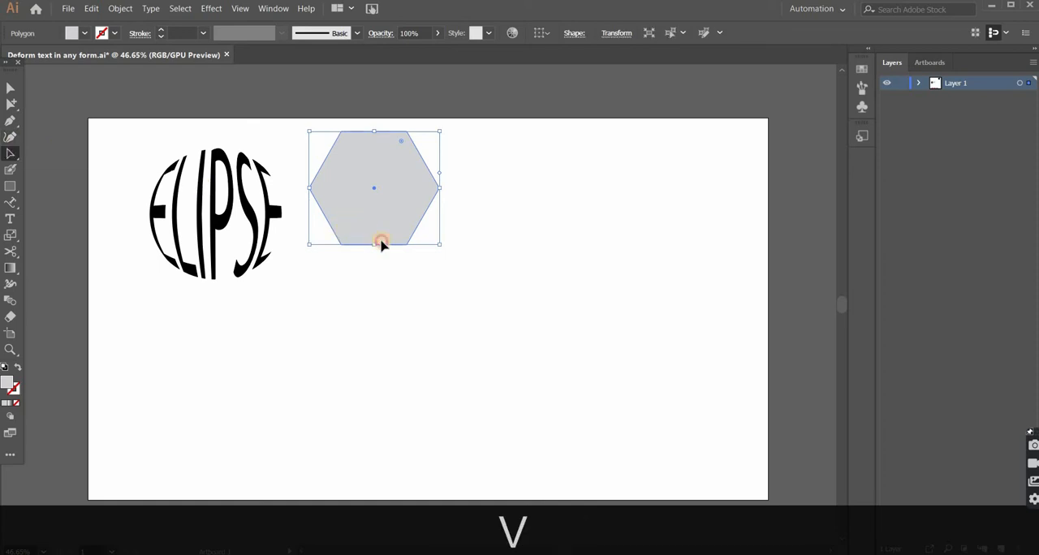
mouse_move(382, 237)
mouse_down()
mouse_move(415, 256)
mouse_move(402, 240)
mouse_up()
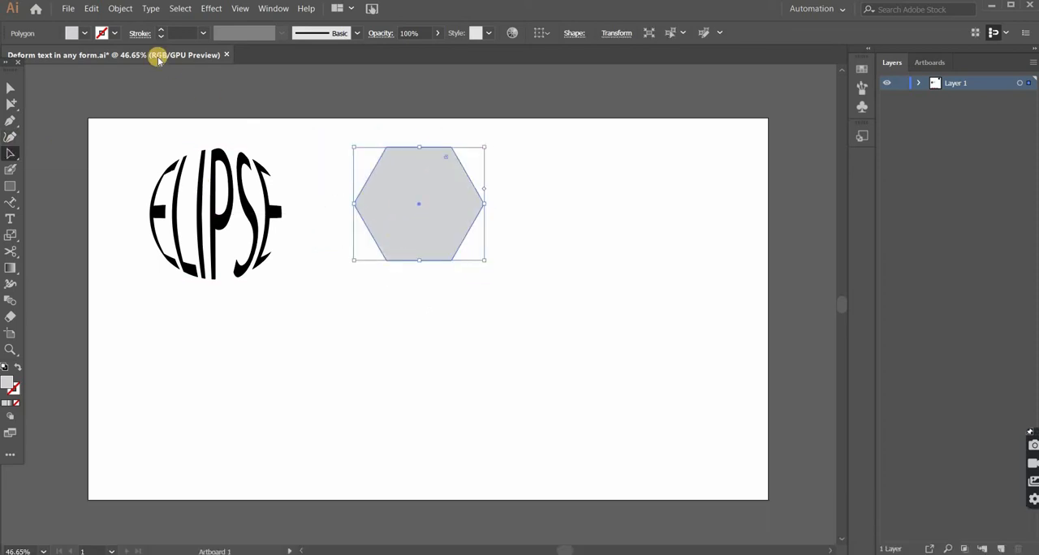
click(71, 35)
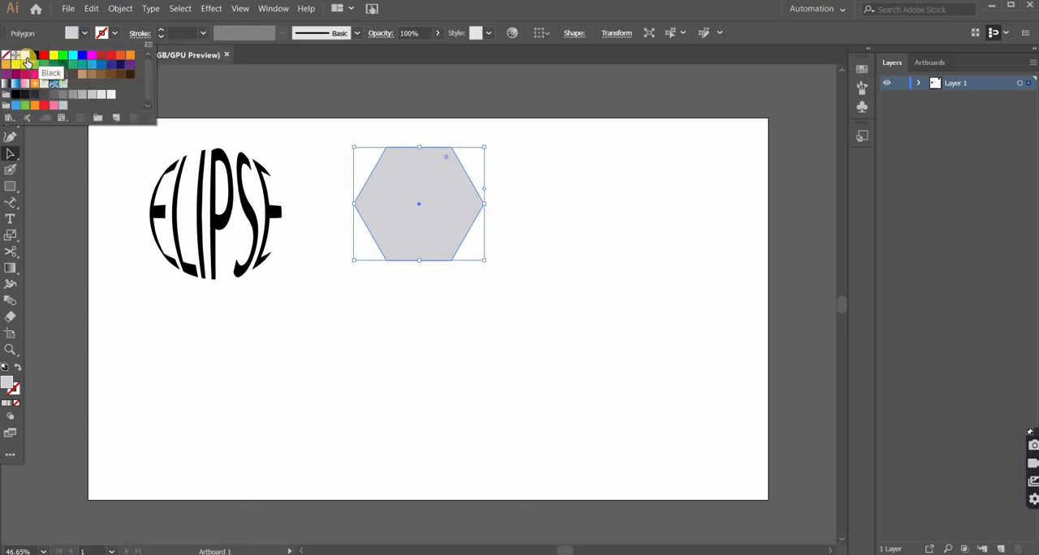
click(34, 54)
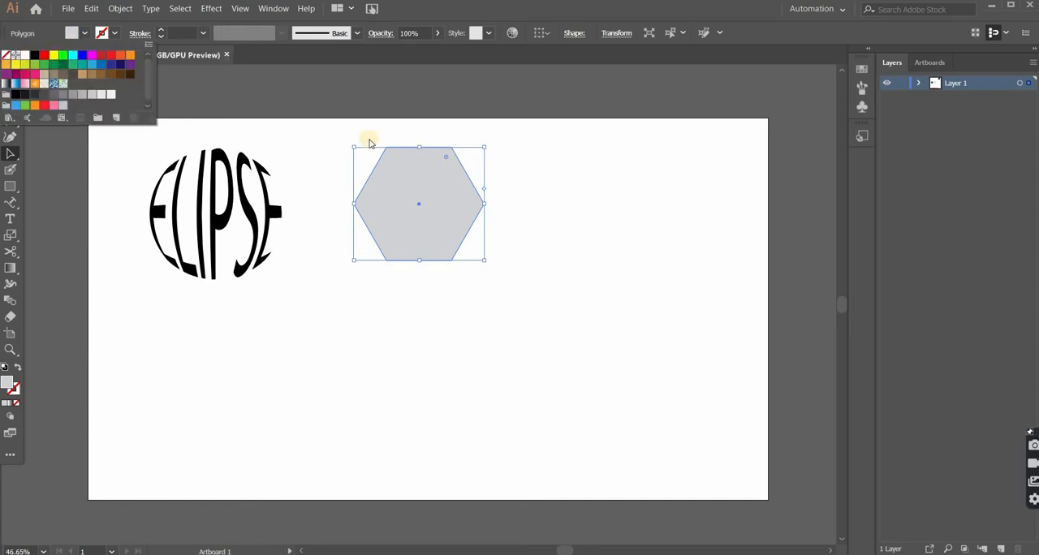
click(433, 233)
Step: Add the point text "HEXA" below the black hexagon
key(t)
click(393, 305)
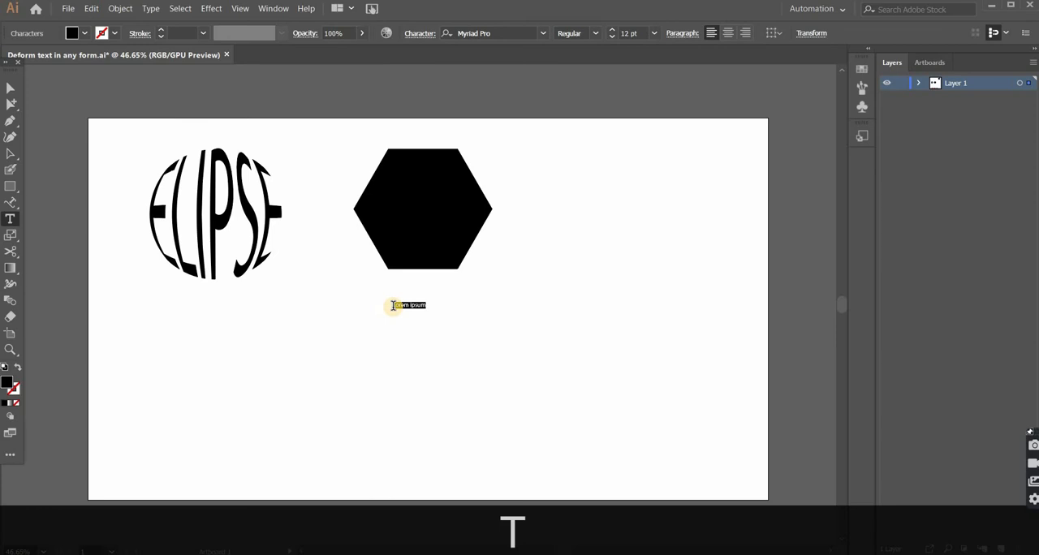
text(HE)
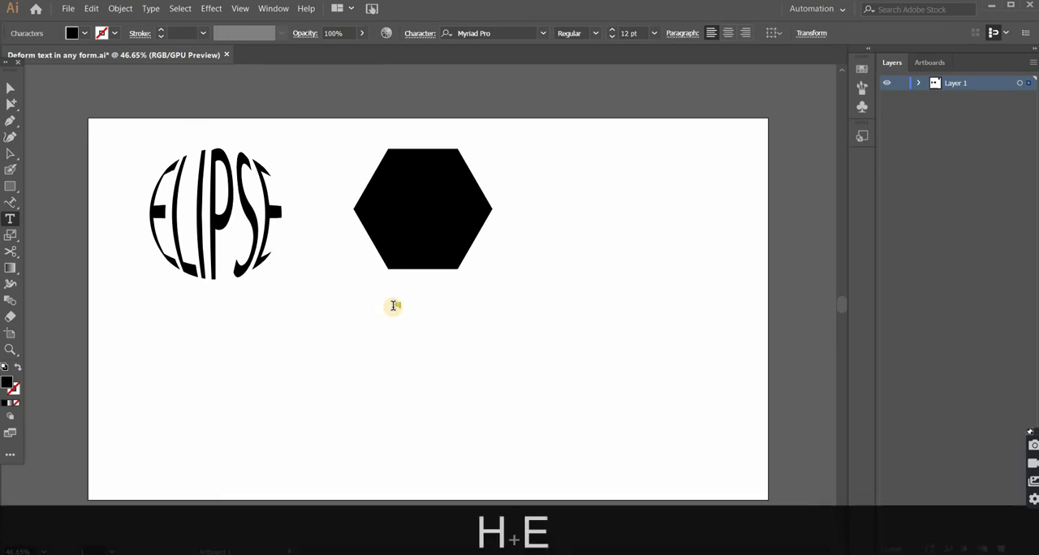
text(XA)
Step: Enlarge the HEXA text to about 120.5 pt and move it over the hexagon
click(10, 153)
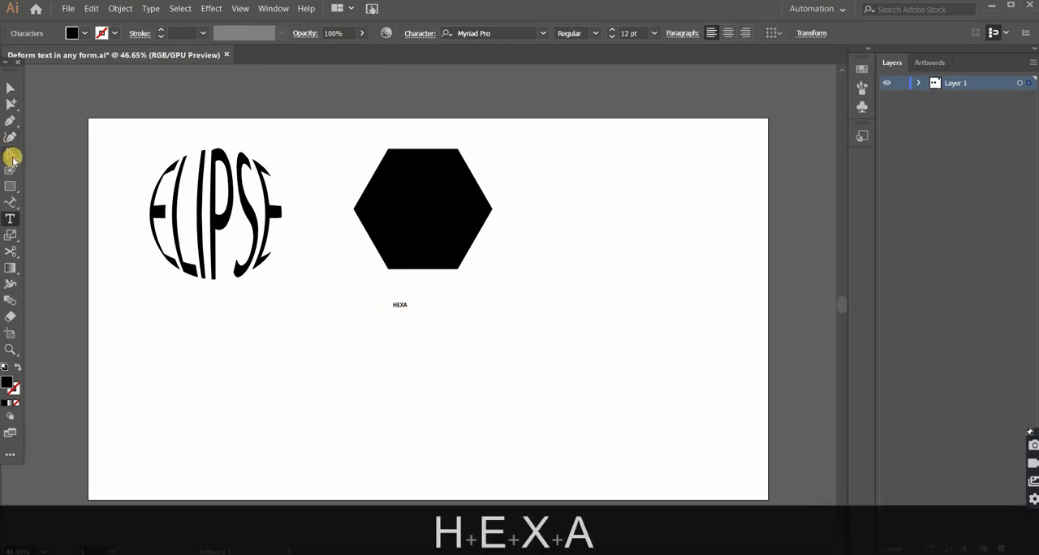
click(403, 305)
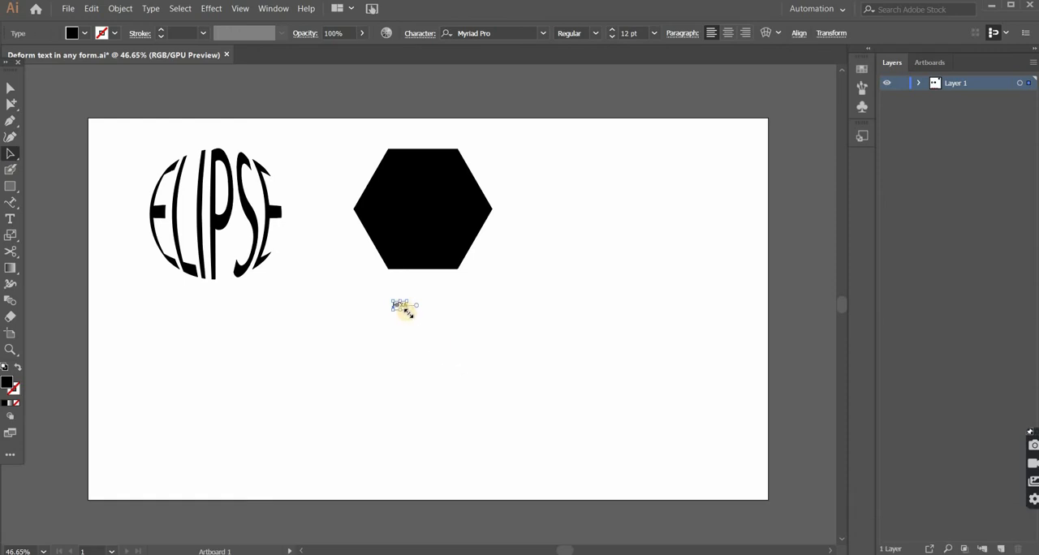
drag(408, 311, 483, 400)
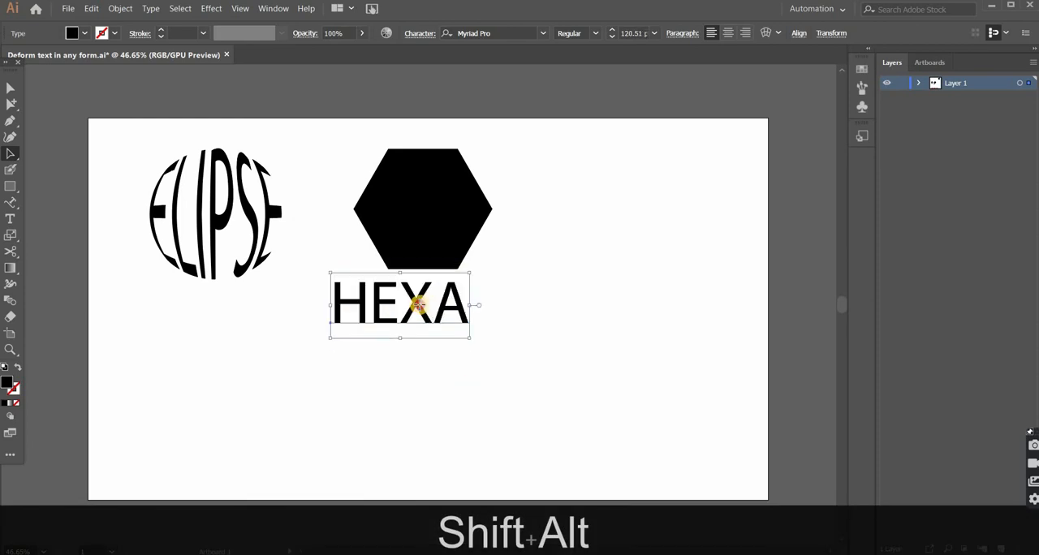
drag(418, 305, 410, 219)
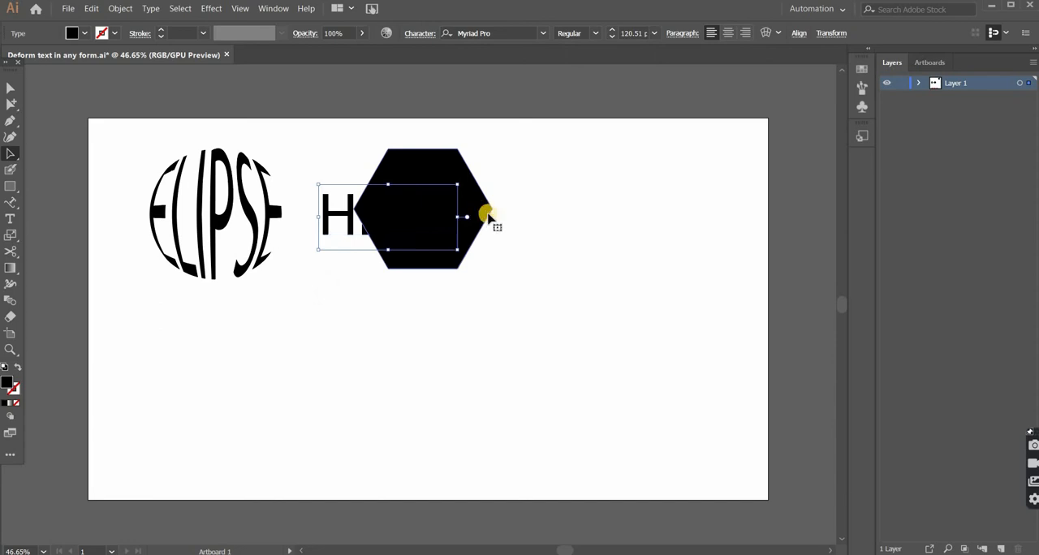
Step: Enlarge the hexagon slightly about its centre, and shift it together with the HEXA text slightly right and down
click(473, 227)
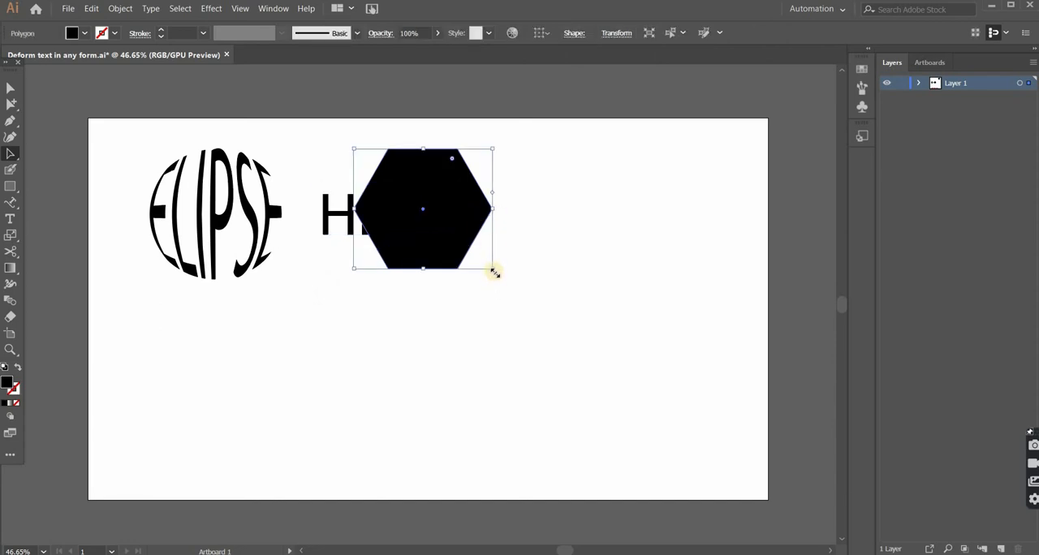
drag(494, 270, 499, 281)
click(525, 301)
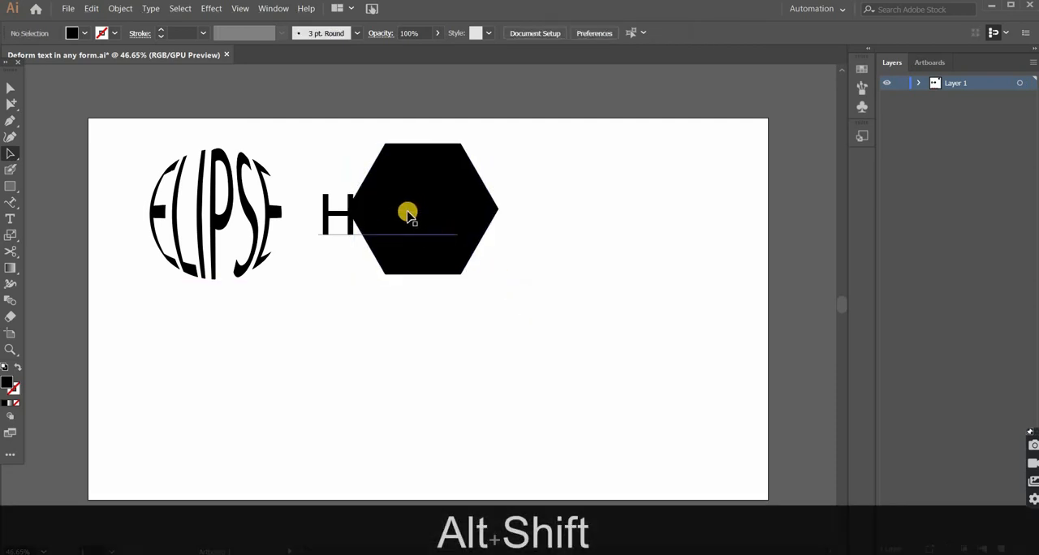
drag(309, 140, 544, 320)
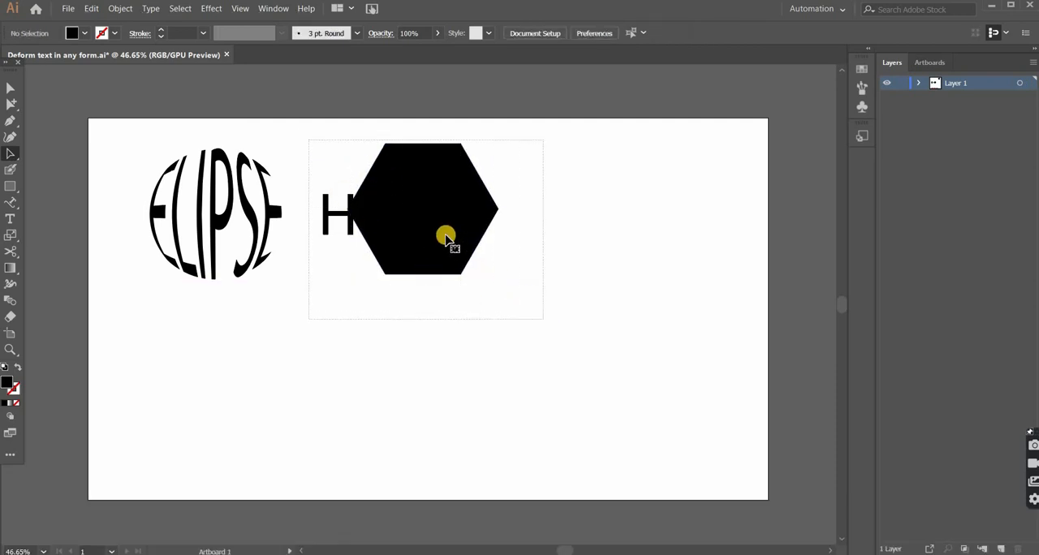
drag(446, 236, 462, 239)
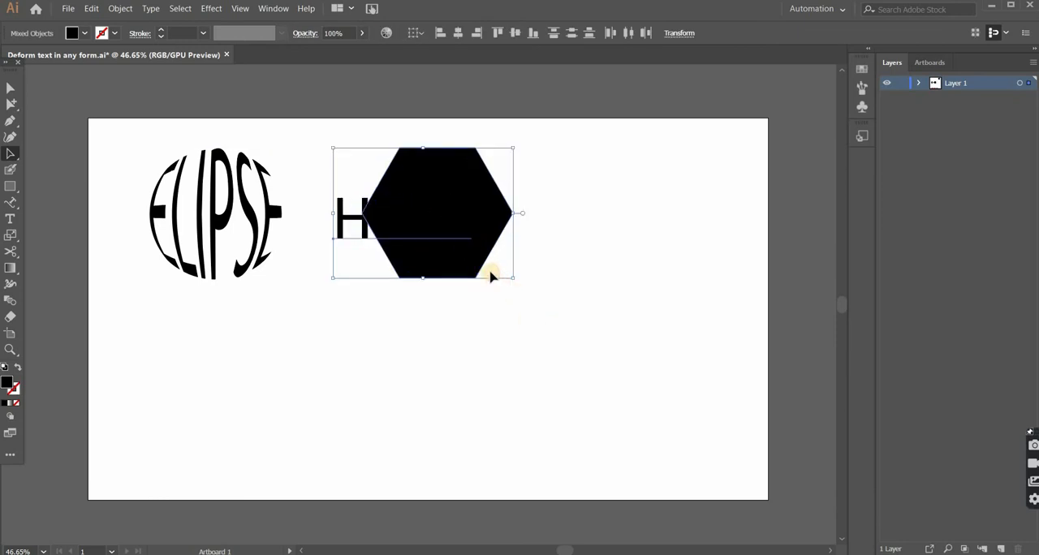
Step: Bring the black hexagon to the front, above the HEXA text
click(465, 260)
right_click(465, 260)
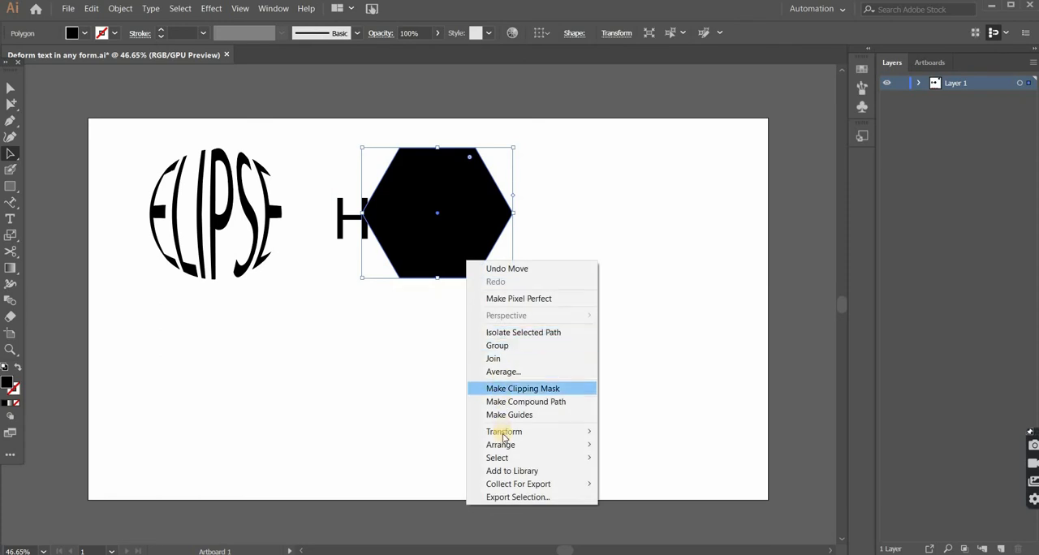
mouse_move(504, 447)
click(617, 440)
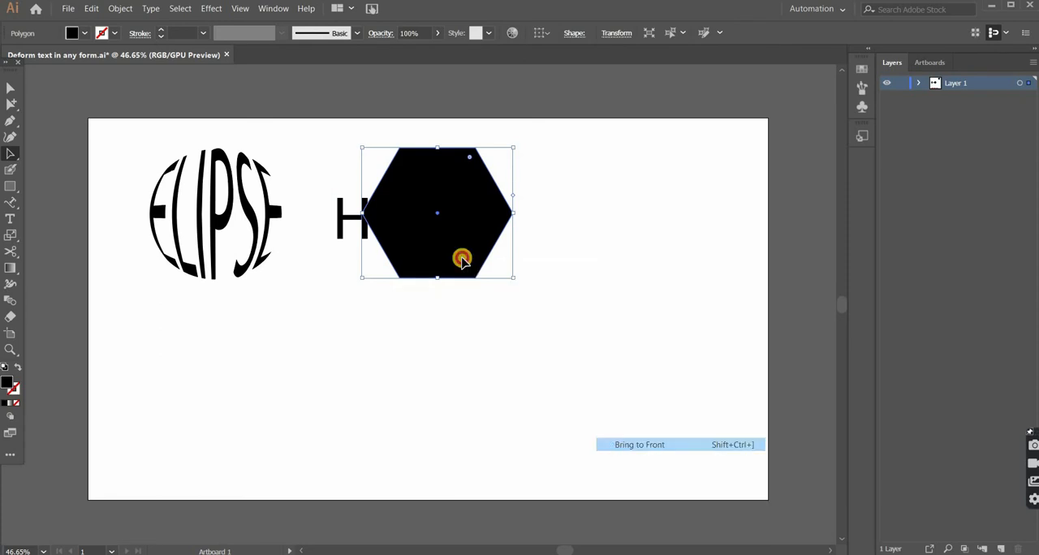
Step: Warp the HEXA text into the hexagon by applying Envelope Distort with Top Object to both, and deselect the result
click(328, 136)
drag(329, 135, 527, 308)
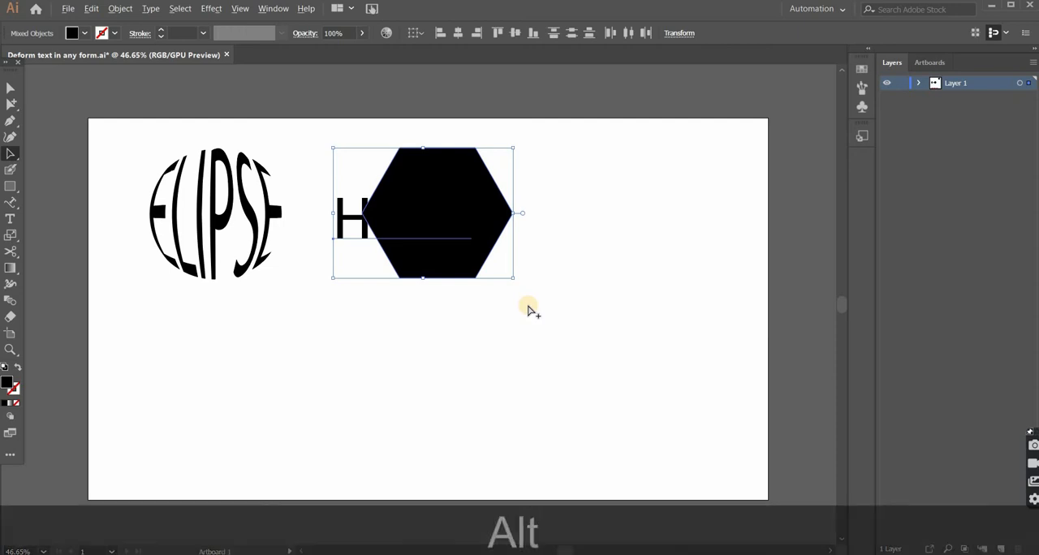
key(ctrl+alt+c)
click(485, 281)
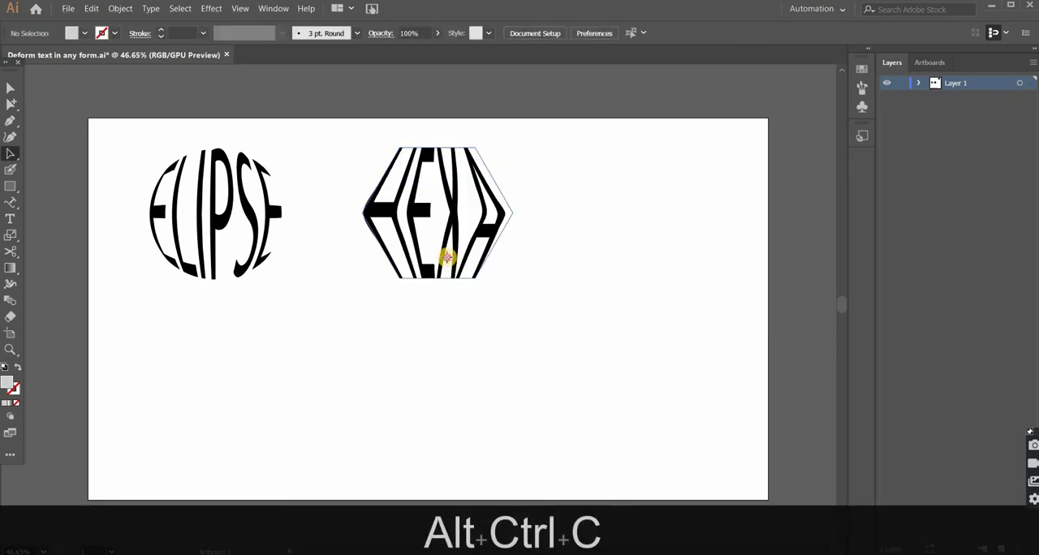
Step: Add a text object reading "PEACH" in Myriad Pro 12 pt on the empty area below the peach shape
click(448, 259)
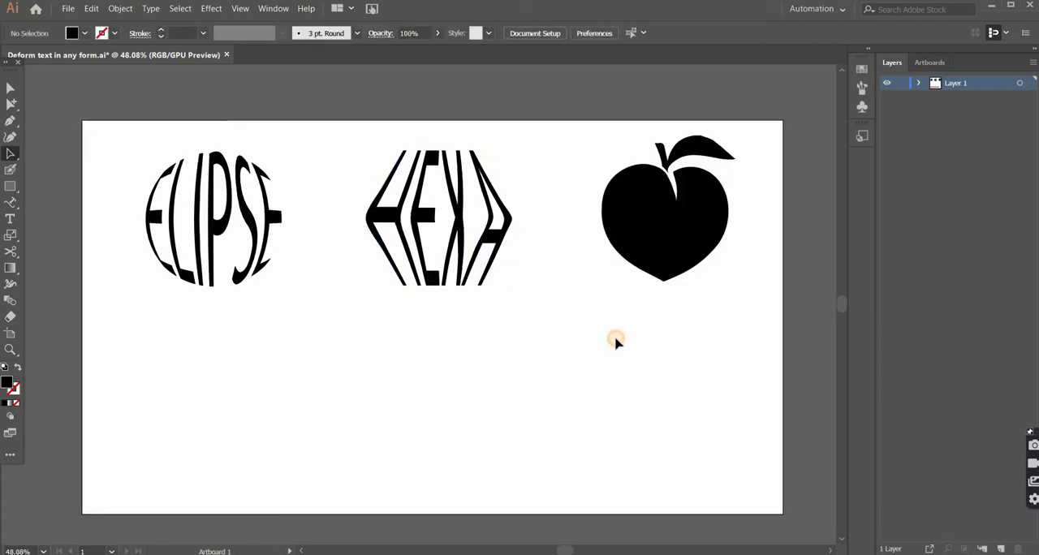
key(t)
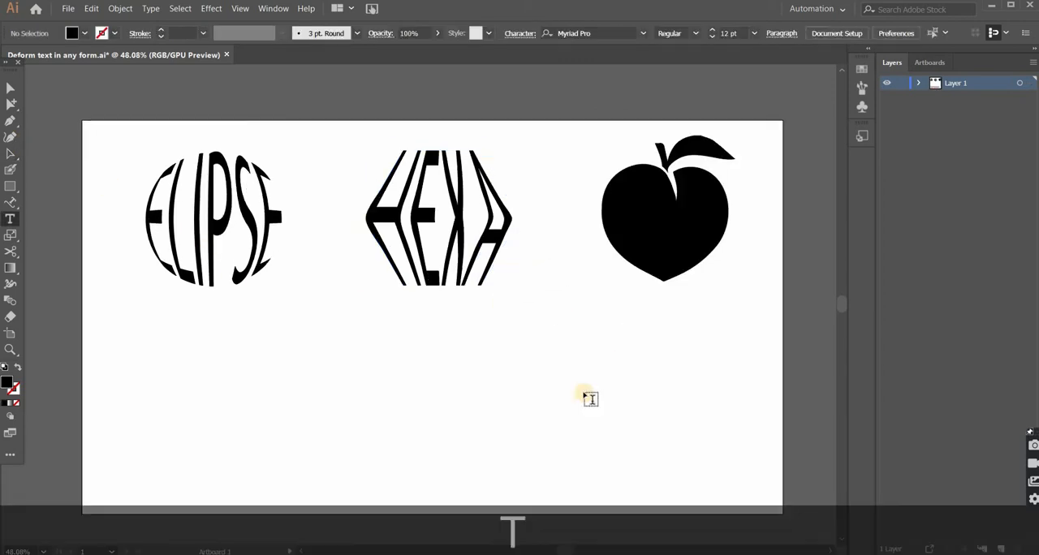
click(605, 334)
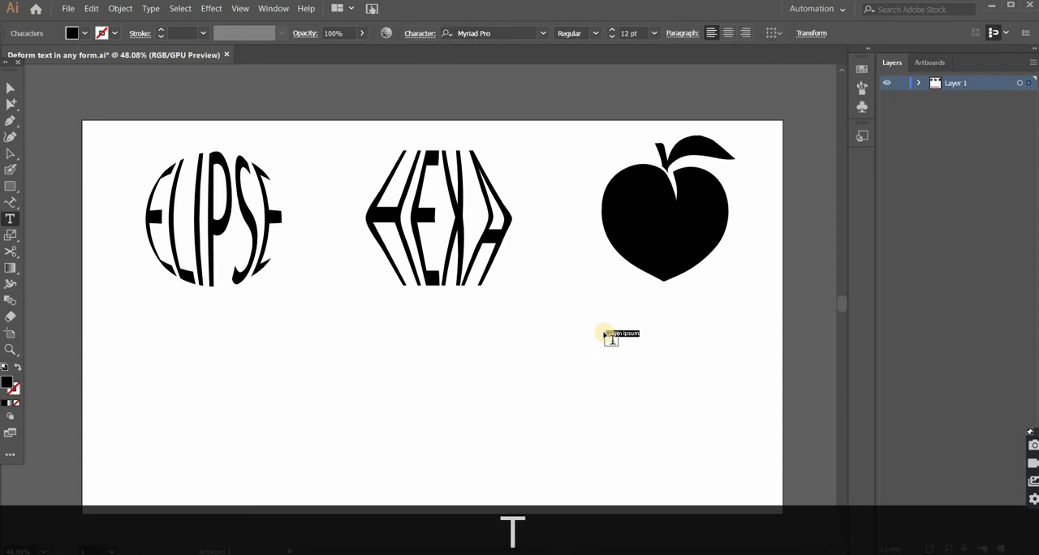
text(PEA)
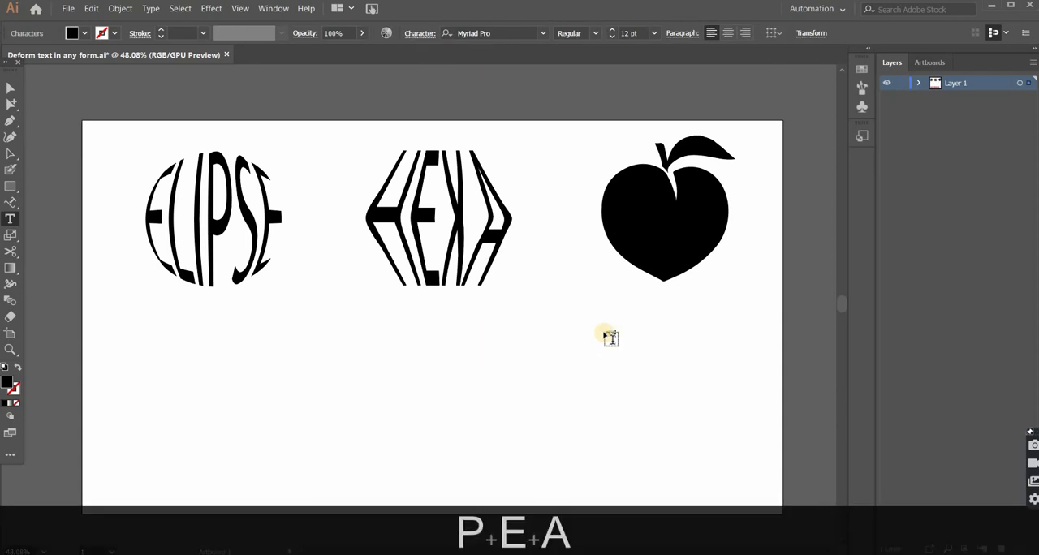
text(CH)
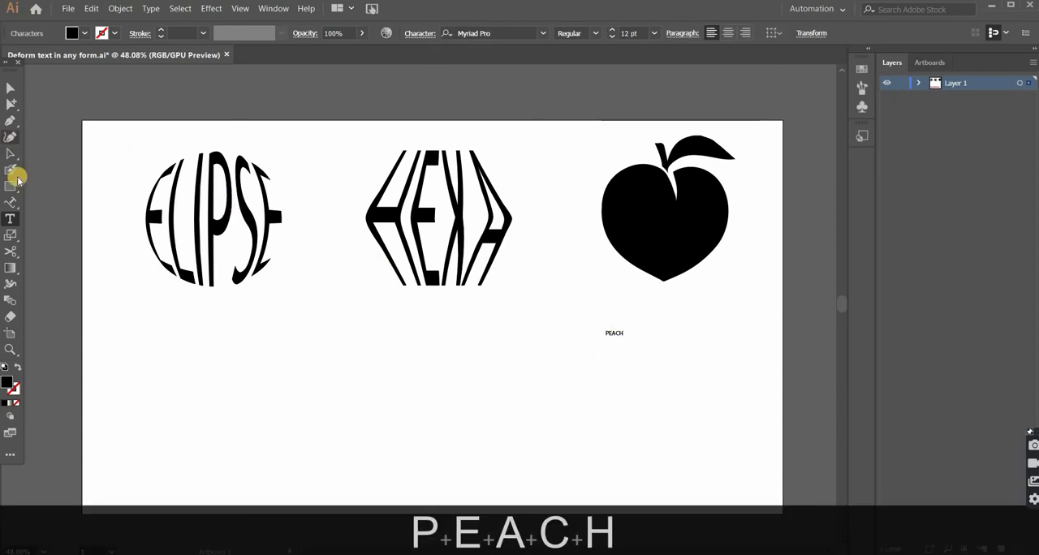
Step: Enlarge the PEACH text to about 84.8 pt, place it over the peach, and send it to the back
click(10, 154)
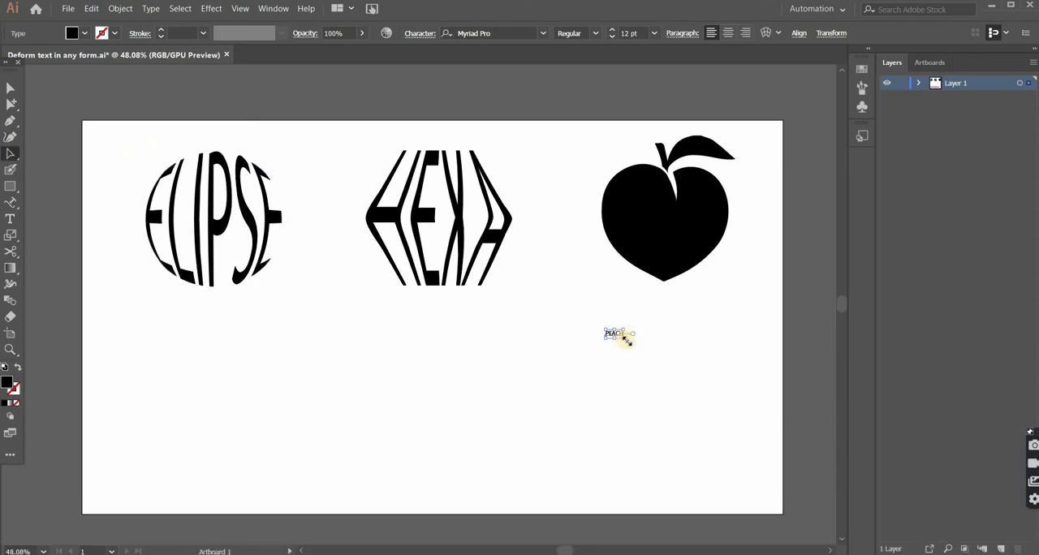
drag(633, 349, 629, 234)
key(ctrl+shift+bracketleft)
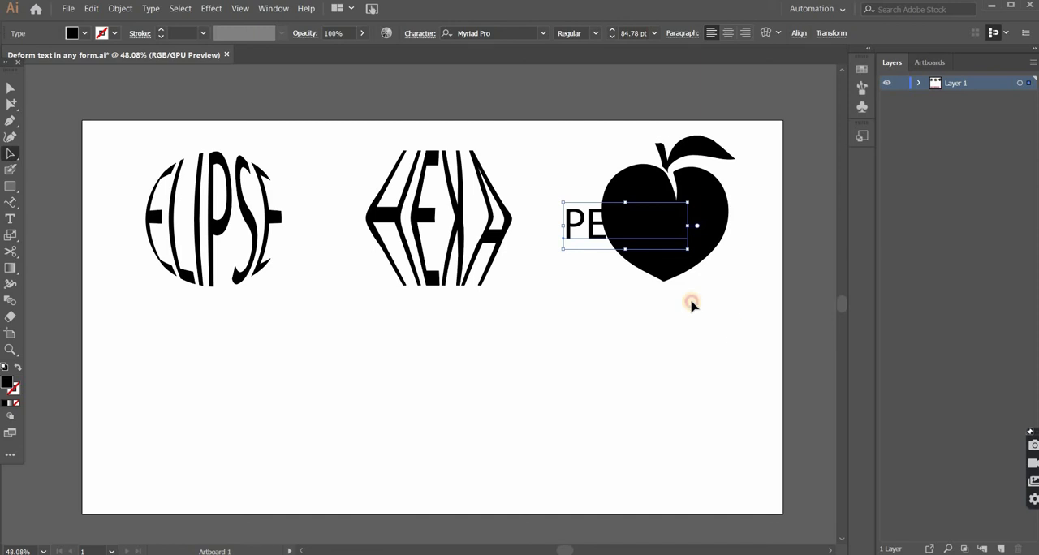
Step: Bring the black peach body to the front, above the PEACH text, and deselect it
click(674, 265)
right_click(674, 265)
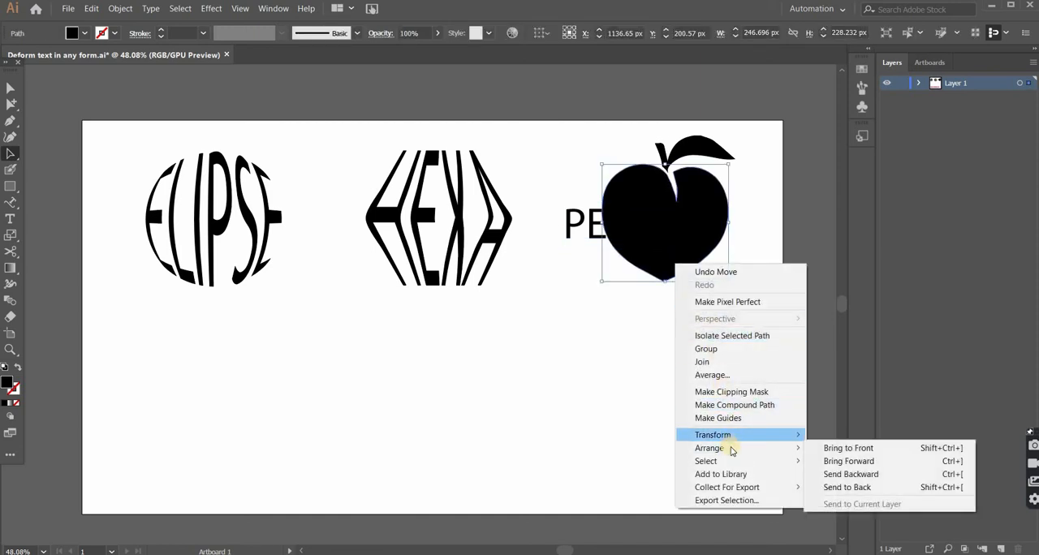
mouse_move(763, 448)
click(840, 447)
click(658, 317)
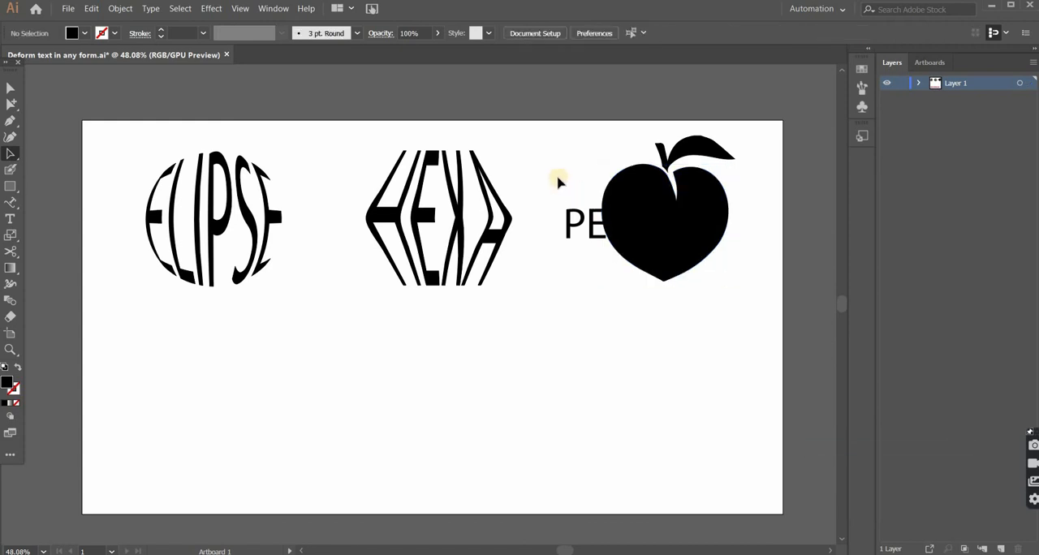
Step: Warp the PEACH text into the peach body by applying Envelope Distort with Top Object to both, and deselect the result
drag(557, 176, 728, 321)
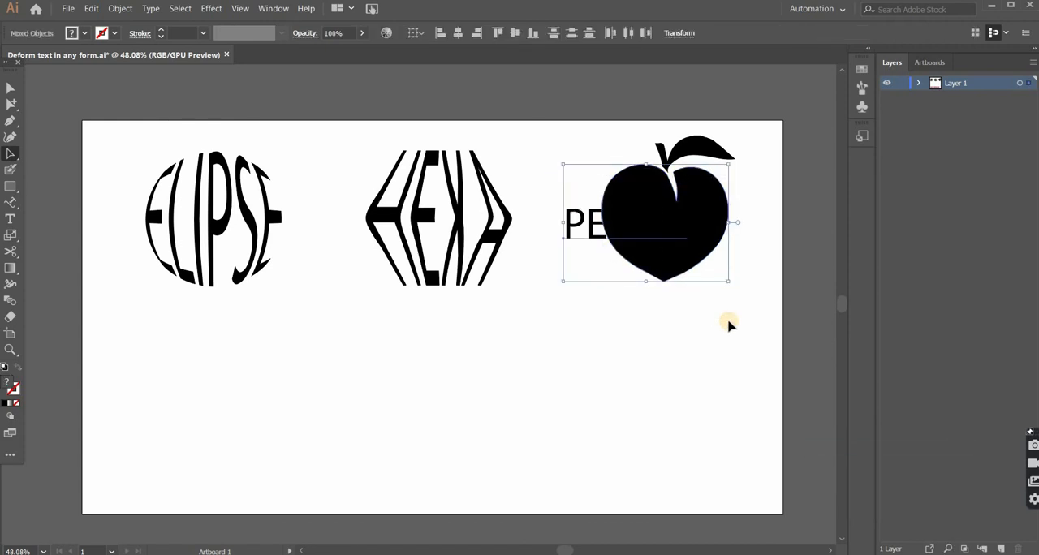
key(ctrl+alt+c)
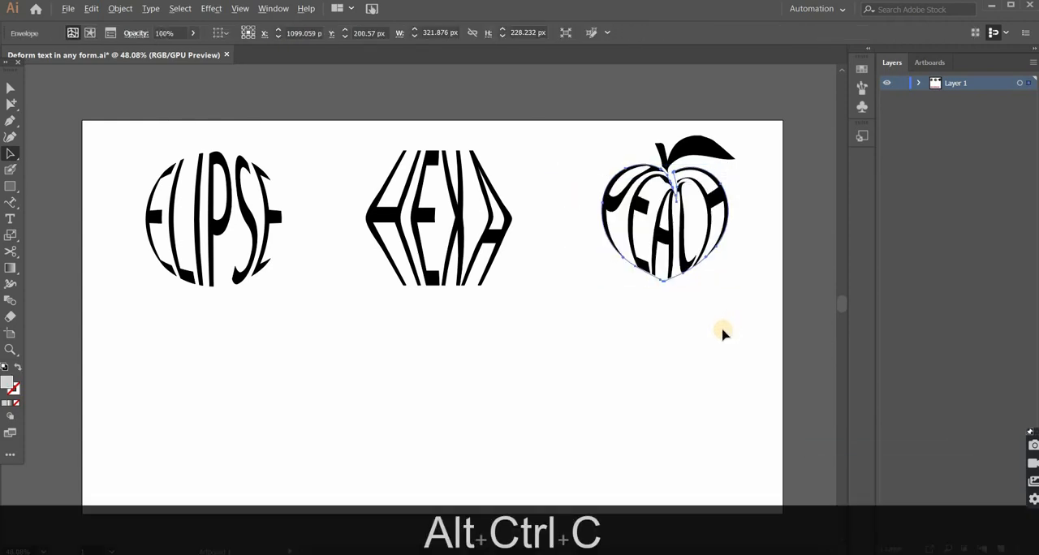
click(706, 329)
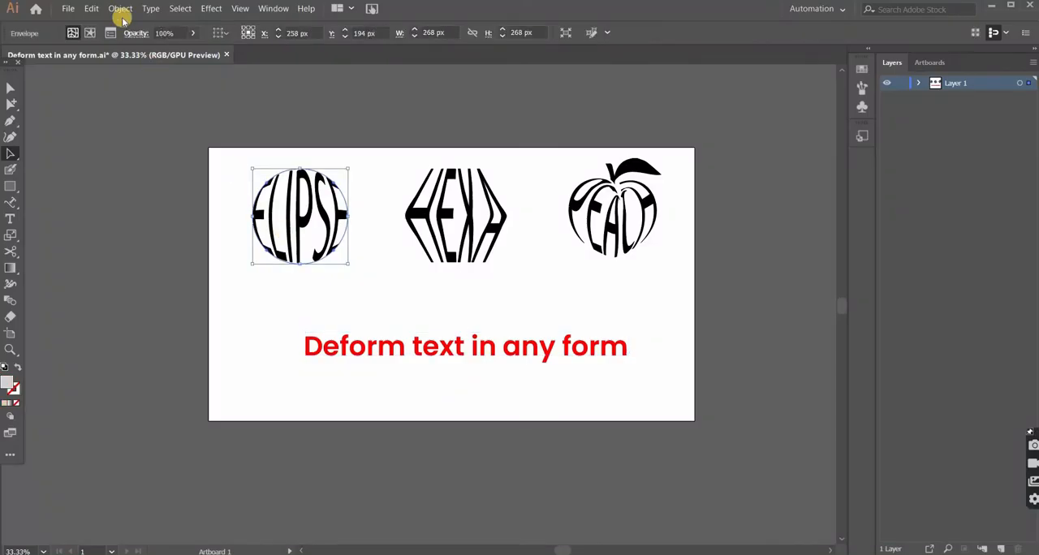
Step: Expand the ELIPSE envelope into regular vector shapes
click(121, 9)
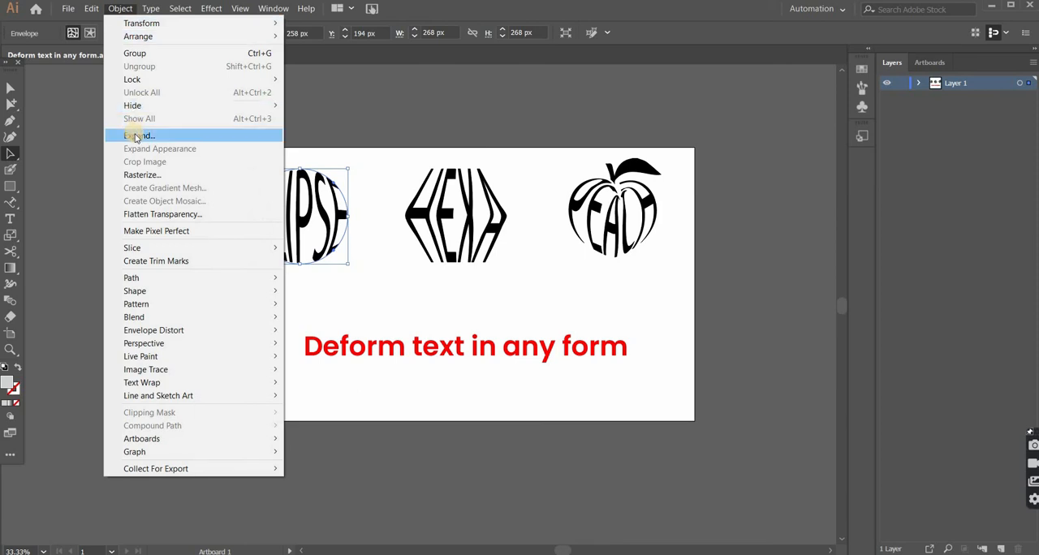
click(135, 136)
click(410, 363)
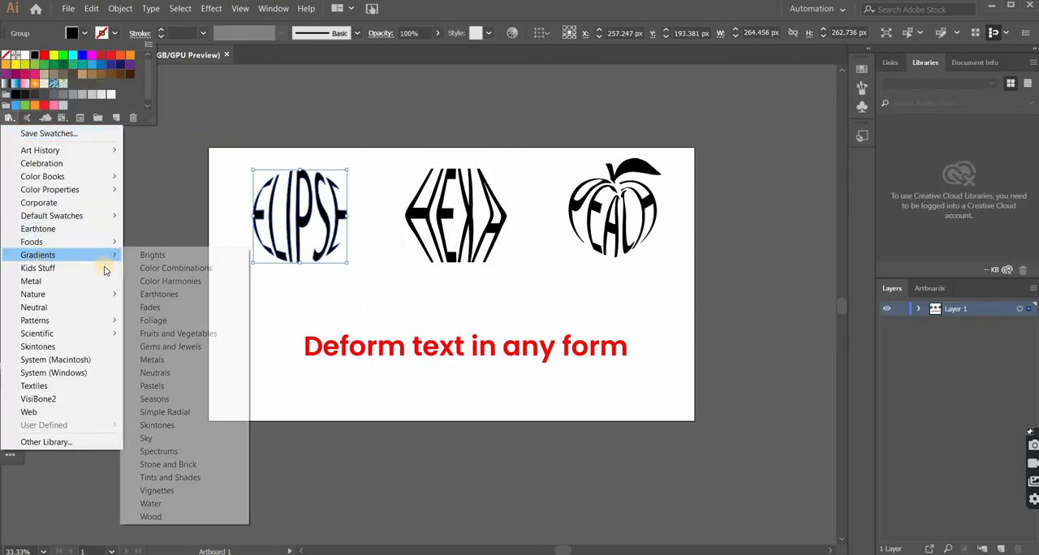
Step: Fill the expanded ELIPSE lettering with the second red gradient from the Brights gradient swatch library
click(148, 253)
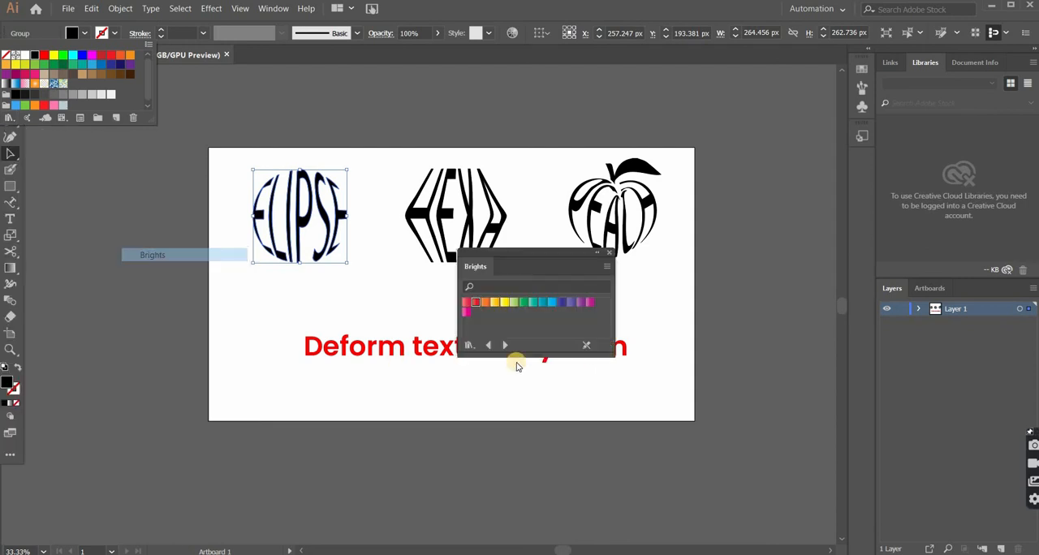
click(485, 305)
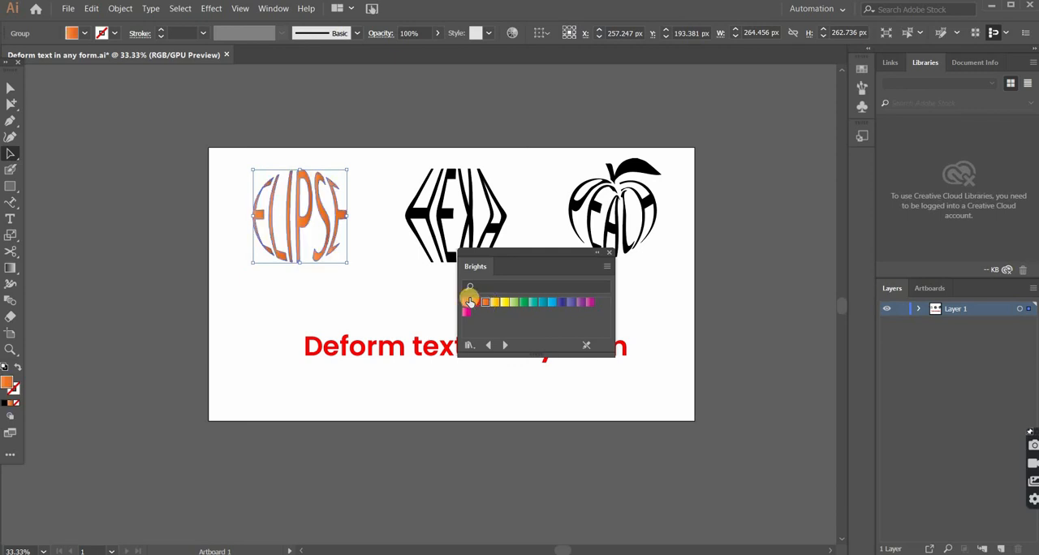
click(466, 304)
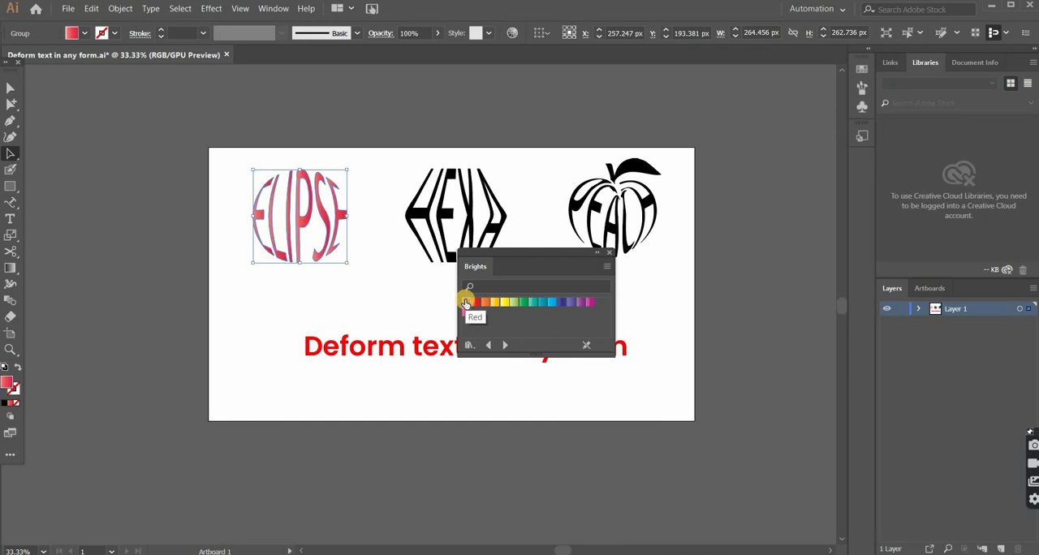
click(475, 303)
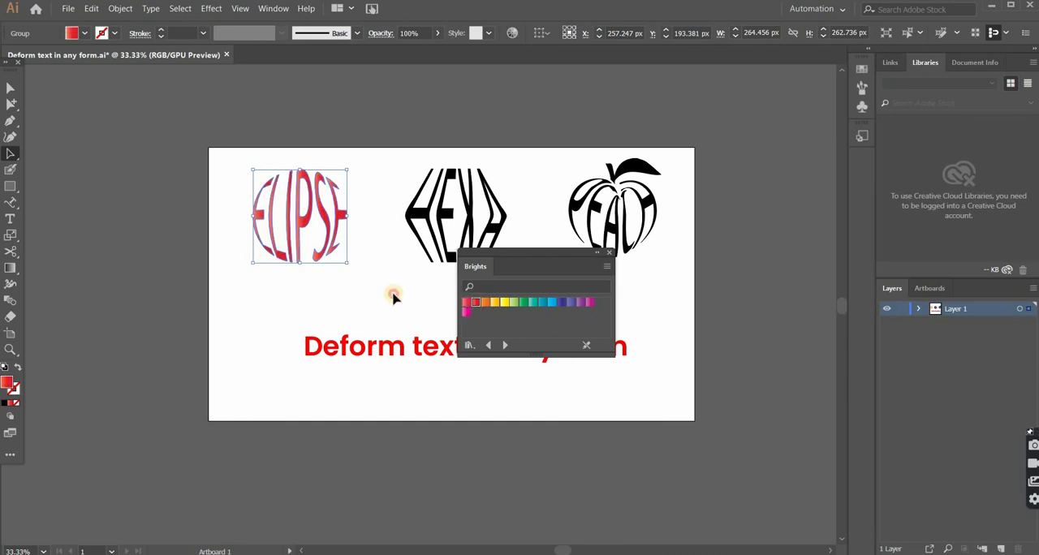
Step: Expand the HEXA envelope into regular vector shapes, with Object and Fill enabled
click(431, 255)
click(436, 254)
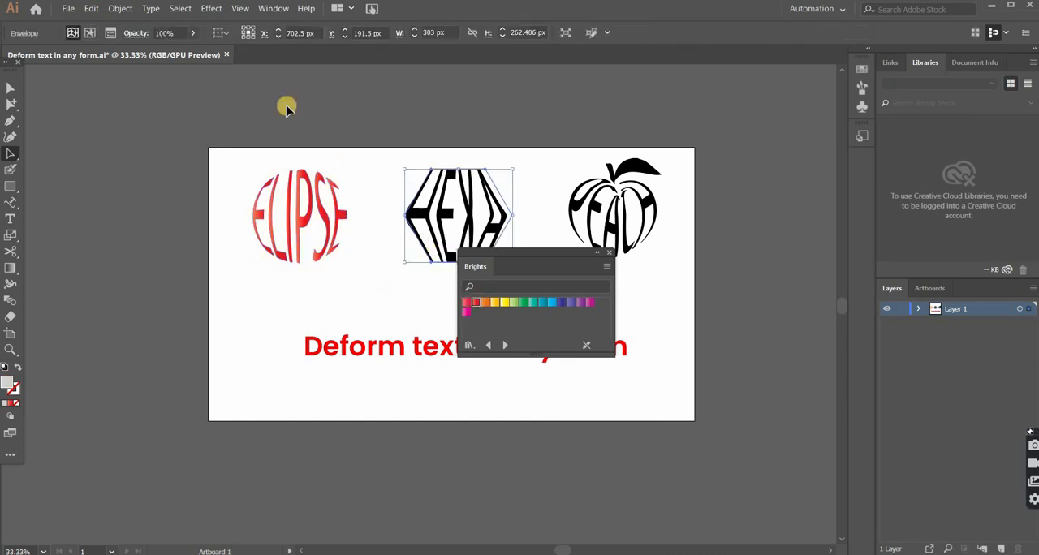
click(120, 9)
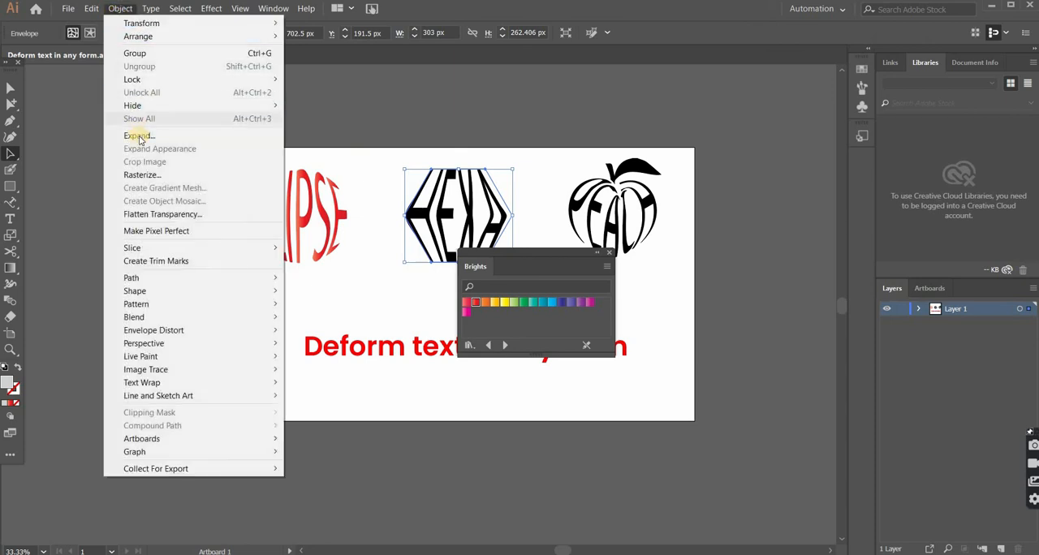
click(137, 136)
click(399, 364)
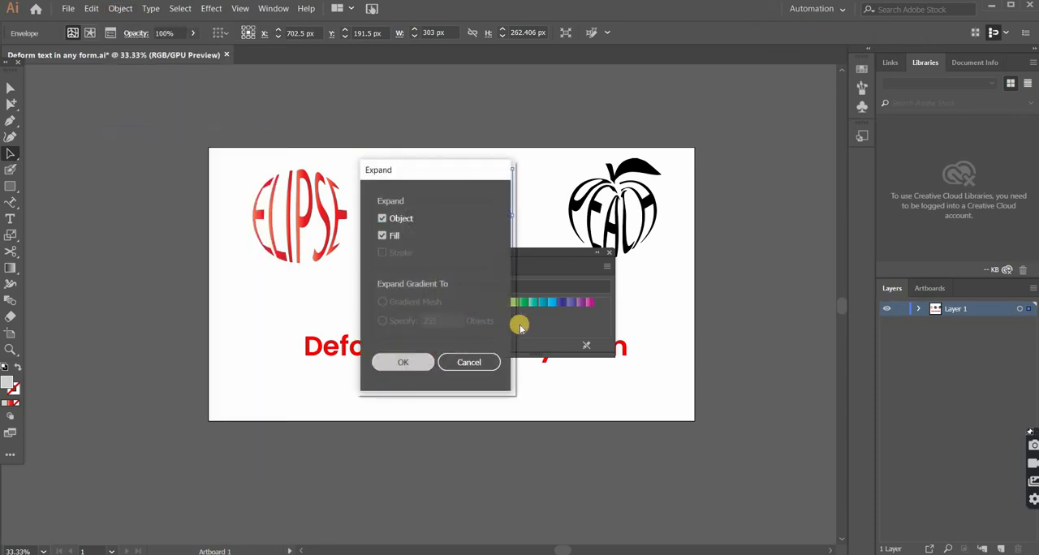
Step: Fill the expanded HEXA lettering with the purple gradient from the Brights swatches and deselect it
click(578, 304)
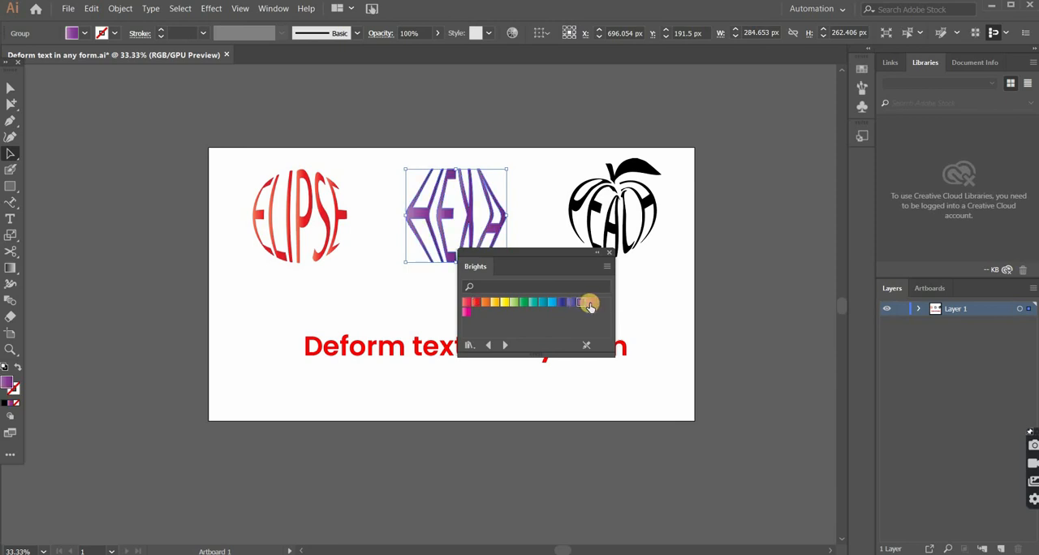
click(590, 304)
click(579, 304)
click(638, 295)
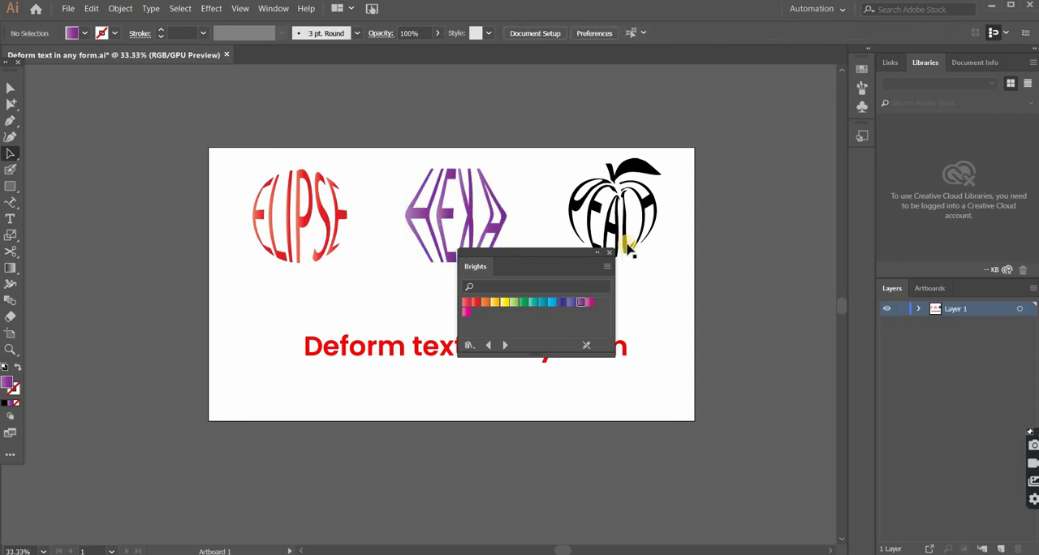
Step: Expand the PEACH envelope into regular vector shapes, with Object and Fill enabled
click(620, 229)
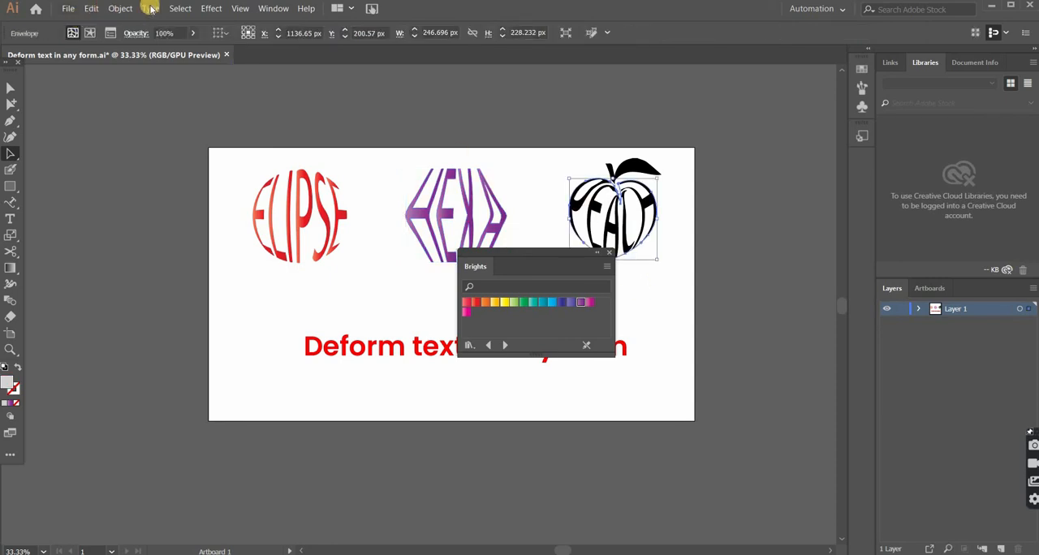
click(120, 8)
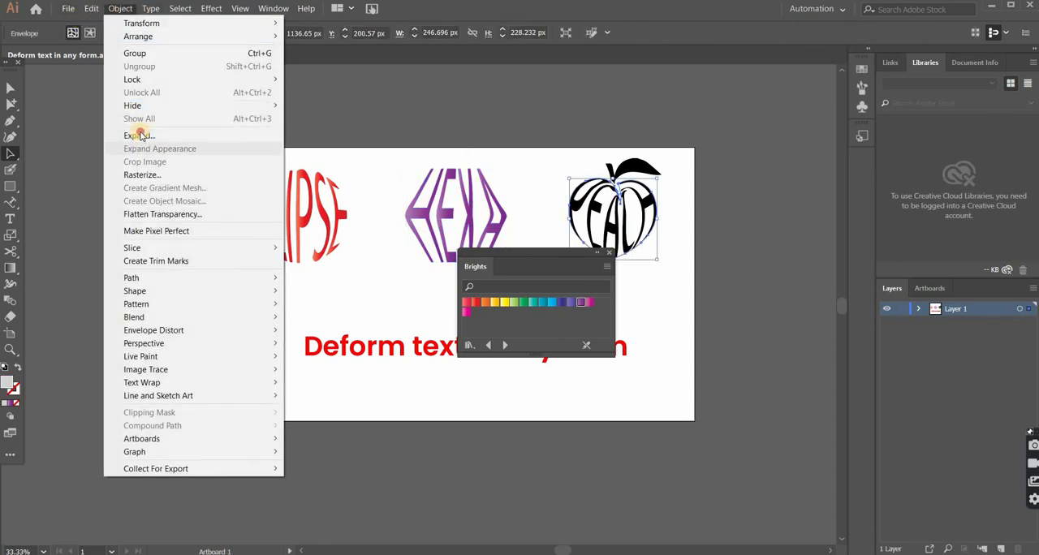
click(139, 135)
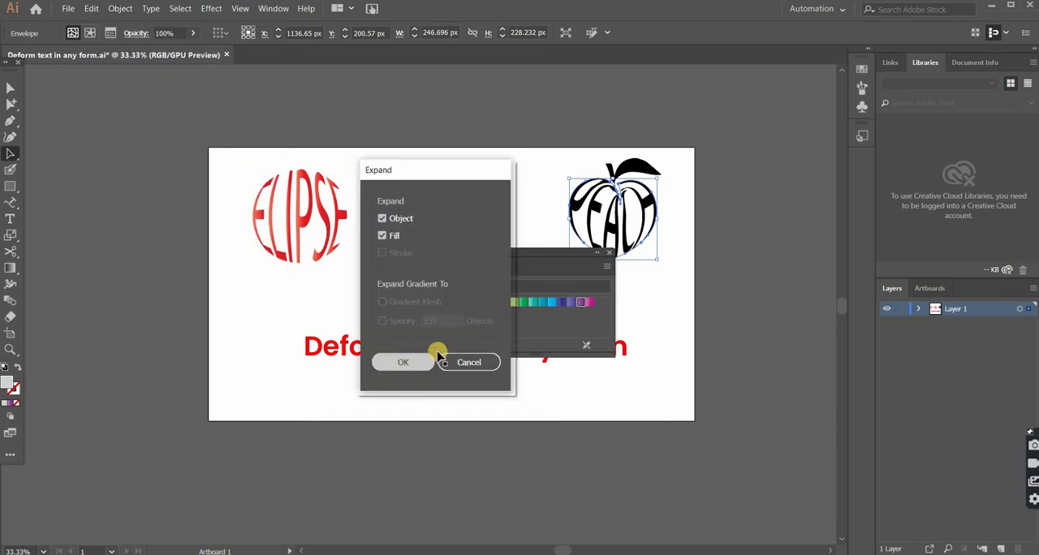
click(397, 363)
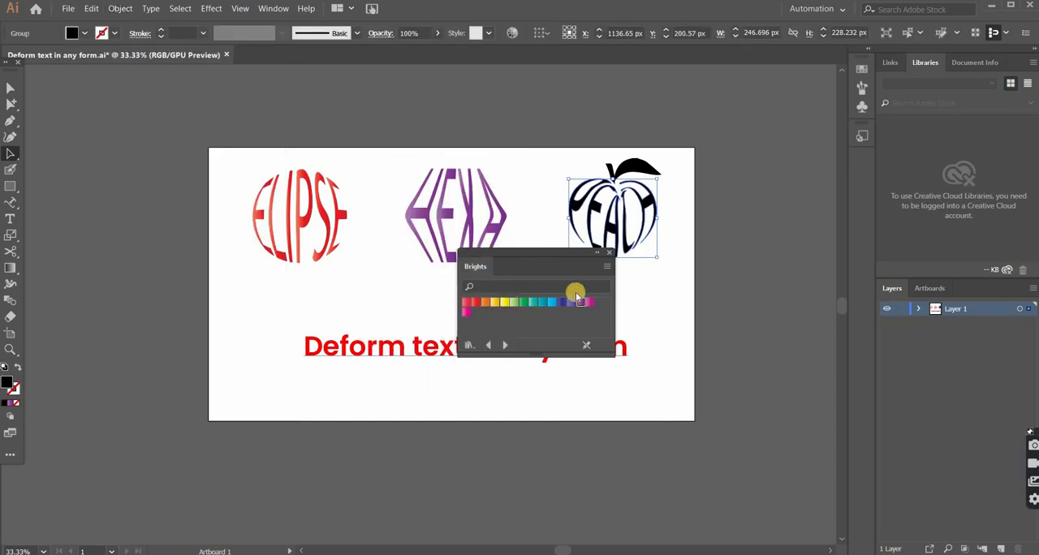
Step: Fill the PEACH lettering with a red gradient and the peach's stem and leaf with a green gradient from the Brights swatches
click(488, 305)
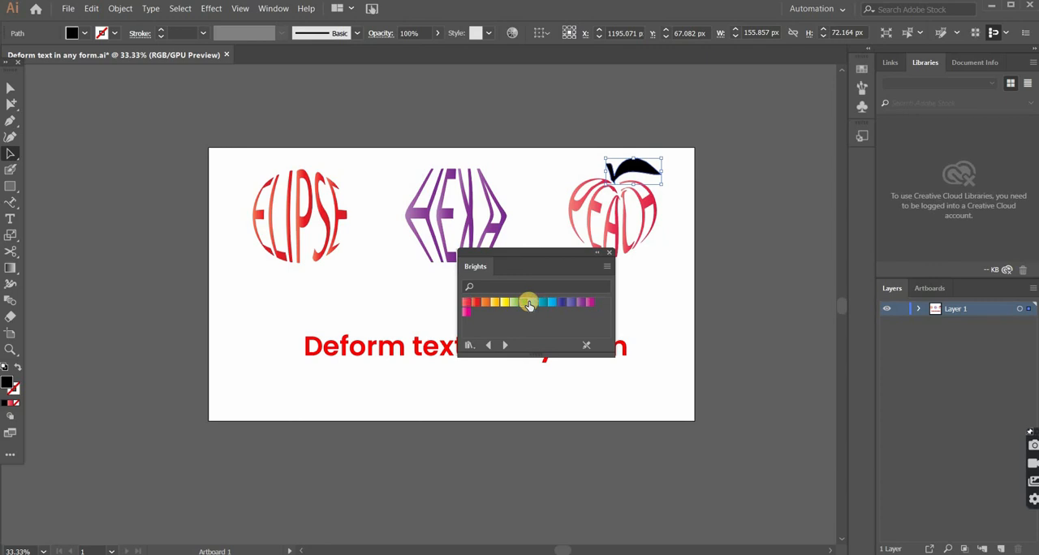
click(526, 303)
click(646, 244)
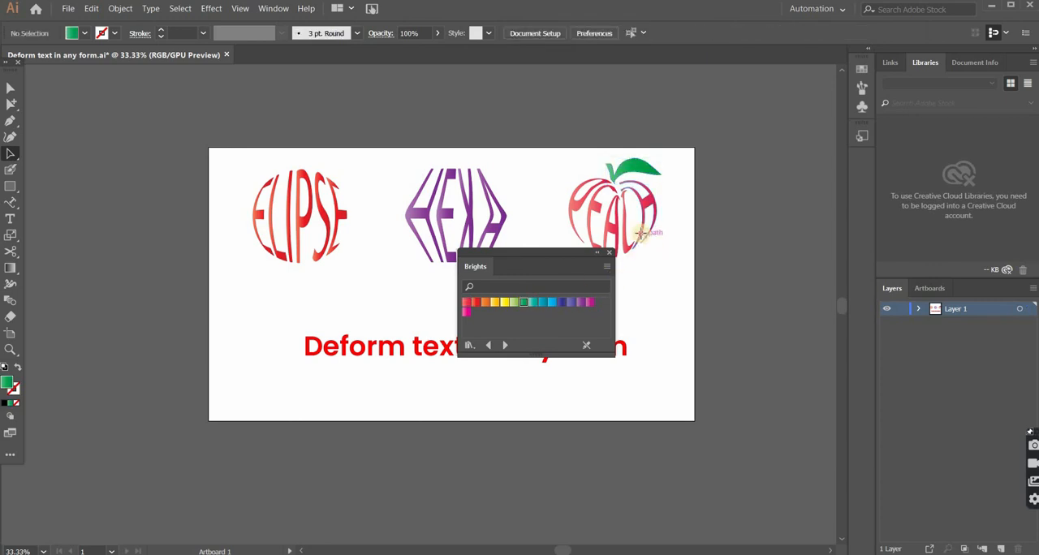
click(475, 302)
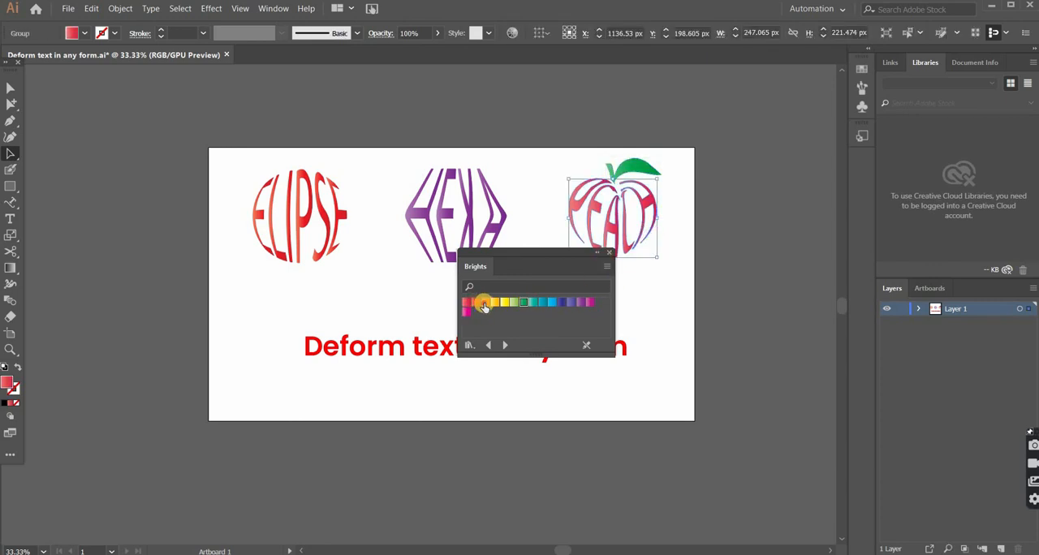